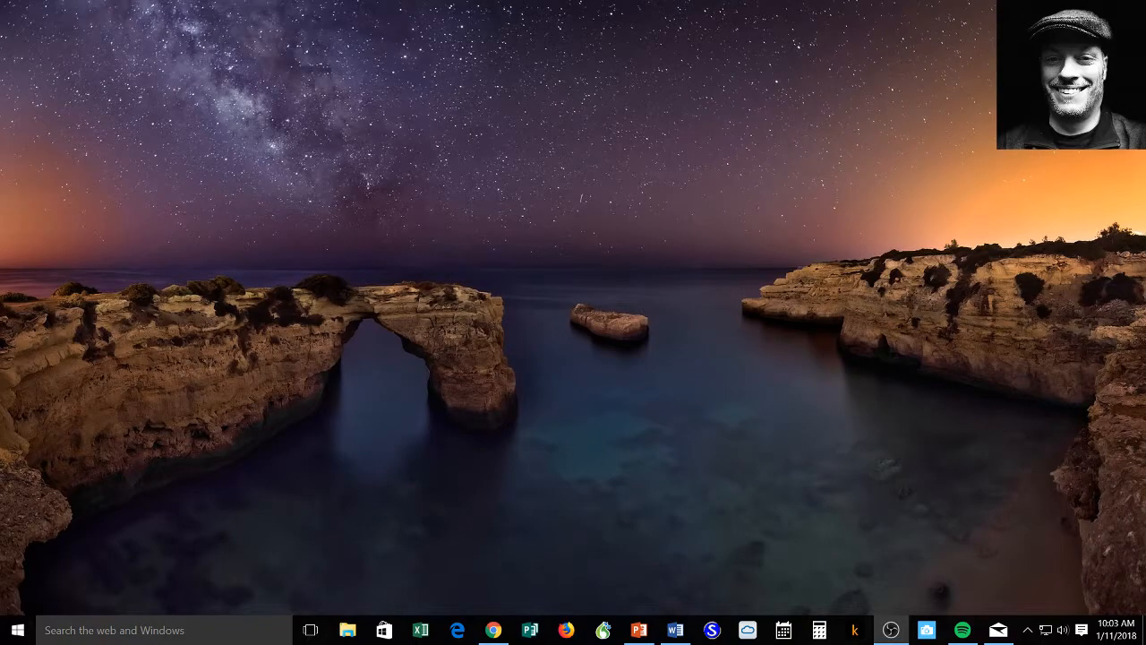
Step: Show the Basic MLA slide show and advance to the Outline slide
{"action": "left_click", "coordinate": [639, 631]}
{"action": "key", "text": "Right"}
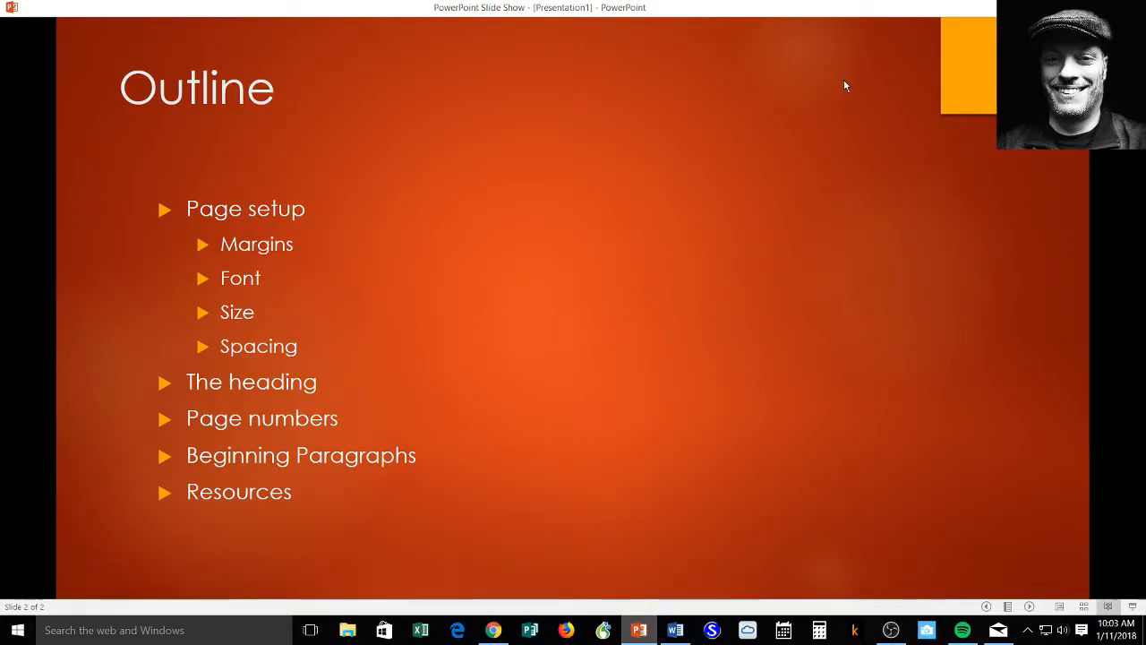
Step: Minimize the slide show and bring the Blackboard course Announcements page back into view
{"action": "left_click", "coordinate": [1060, 7]}
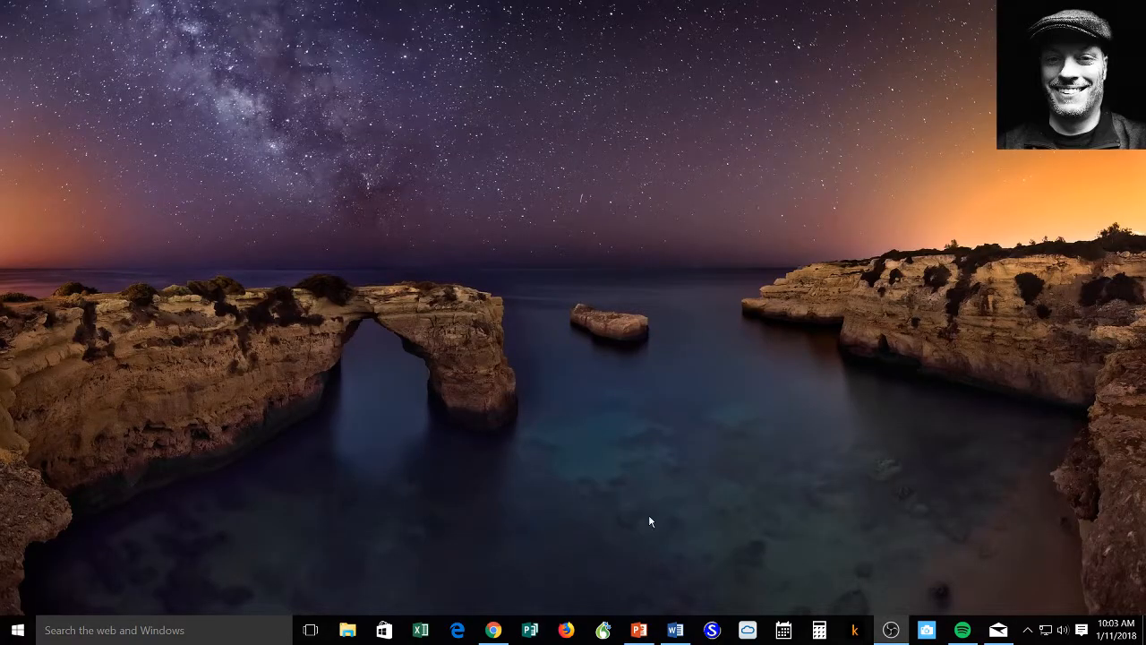
{"action": "left_click", "coordinate": [495, 630]}
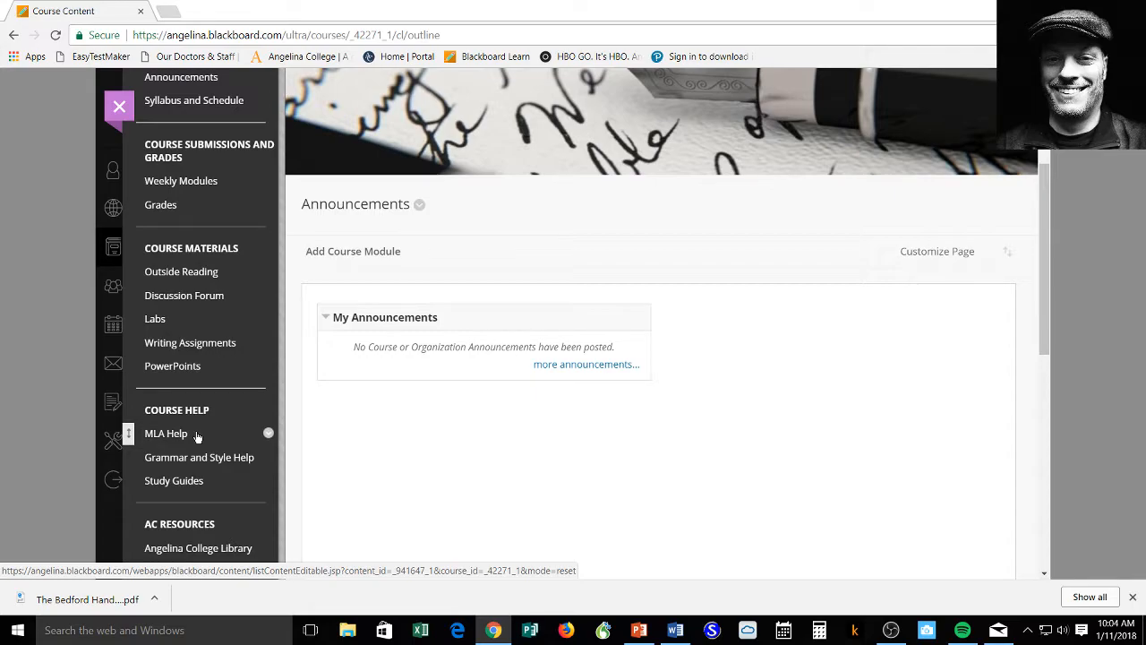
Step: In the blank Word document, type the student name, professor, and 'English 2202 M/W 9:00 AM' heading lines
{"action": "left_click", "coordinate": [678, 638]}
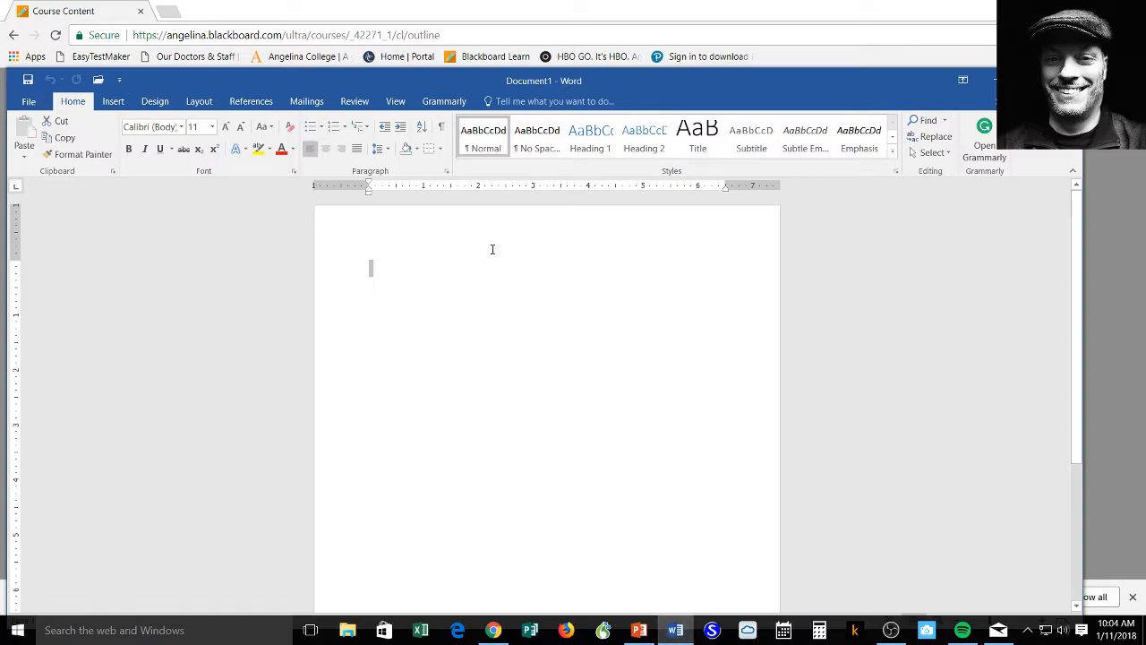
{"action": "left_click", "coordinate": [391, 272]}
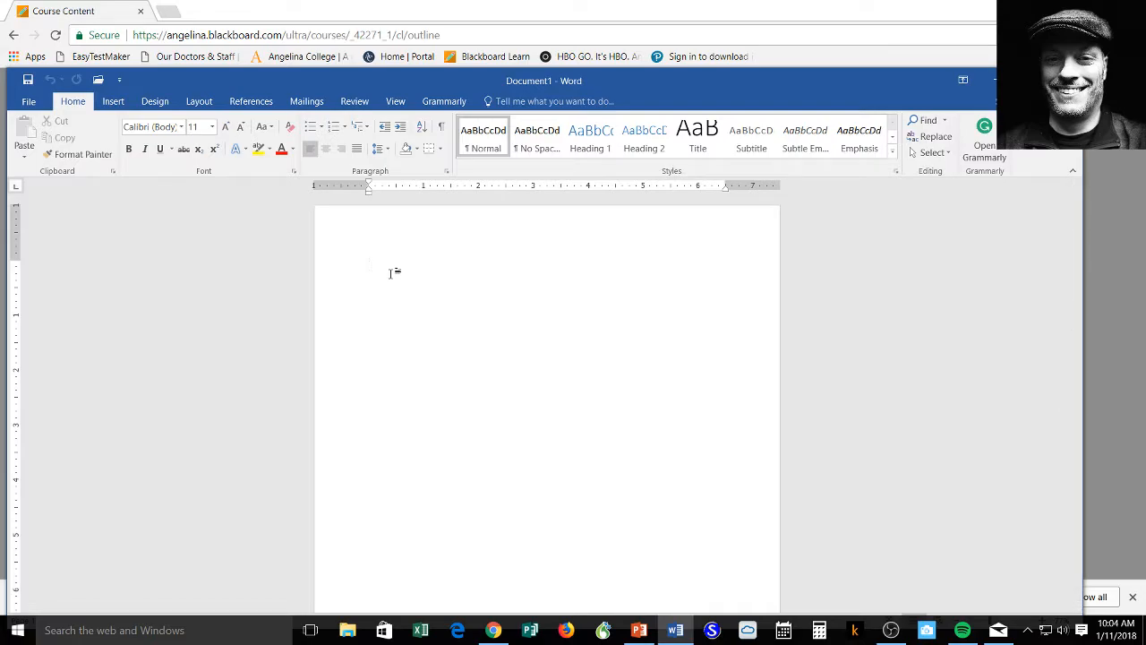
{"action": "type", "text": "English"}
{"action": "type", "text": "2202 M/W 9:00 AM"}
{"action": "key", "text": "Return"}
Step: Add the date line '11 January 2018' and start a new line below it
{"action": "type", "text": "11"}
{"action": "type", "text": "/1"}
{"action": "key", "text": "BackSpace"}
{"action": "key", "text": "BackSpace"}
{"action": "type", "text": "January "}
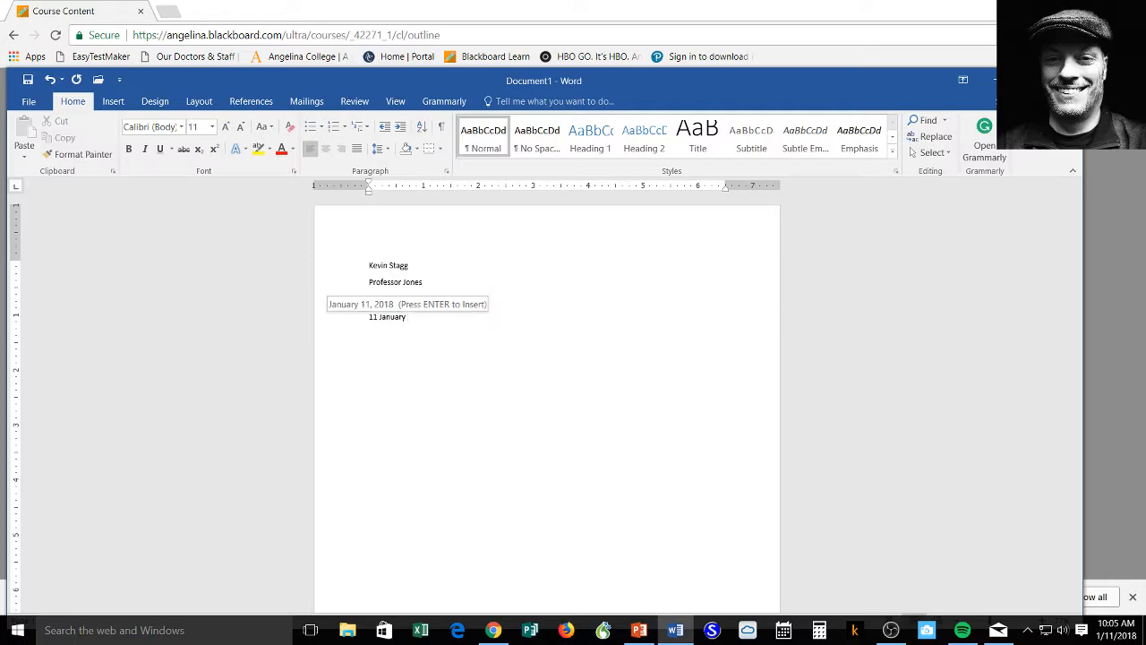
{"action": "type", "text": "2018"}
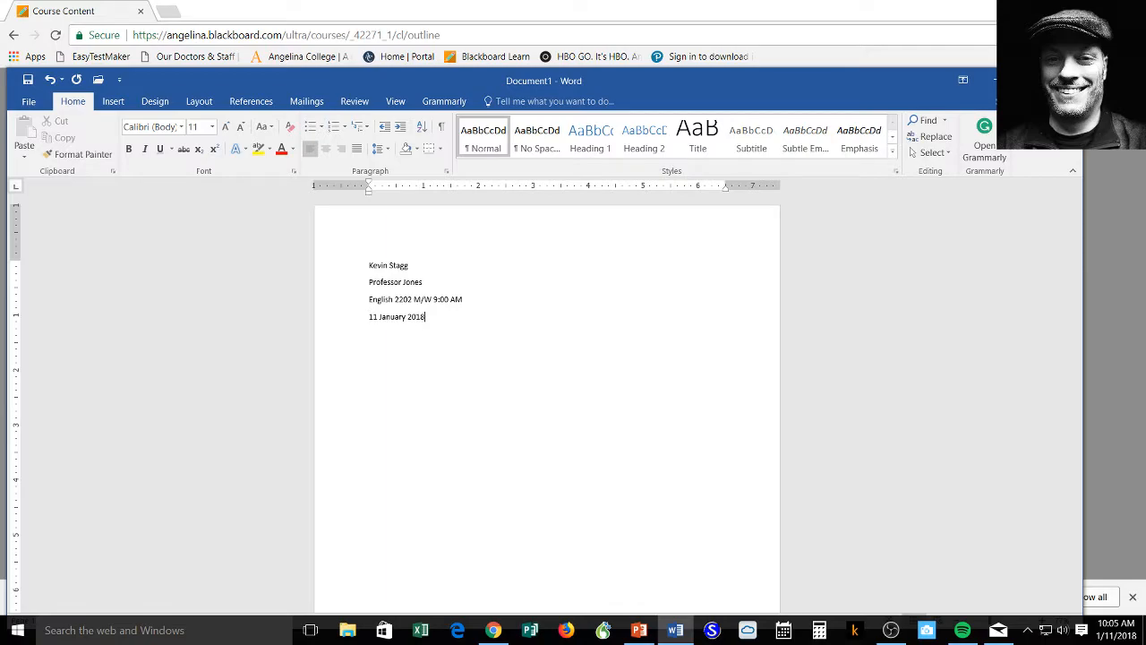
{"action": "key", "text": "Return"}
Step: Add a centered 'Title' line, left-align the next line, and return to the outline slides
{"action": "left_click", "coordinate": [328, 152]}
{"action": "type", "text": "Title"}
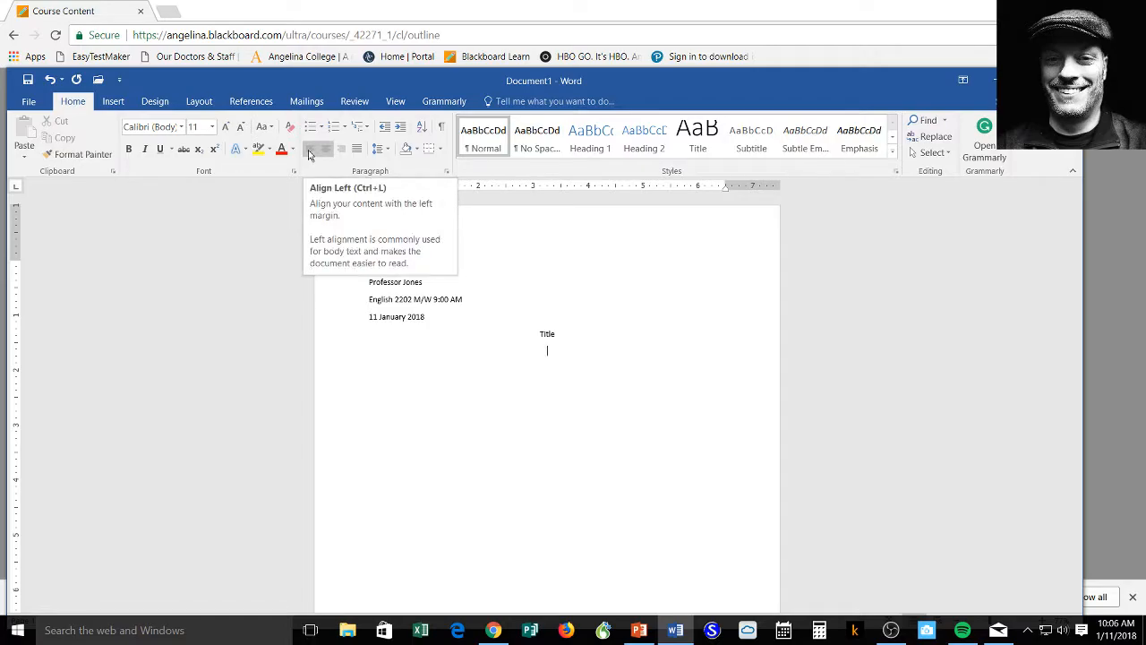
{"action": "left_click", "coordinate": [309, 154]}
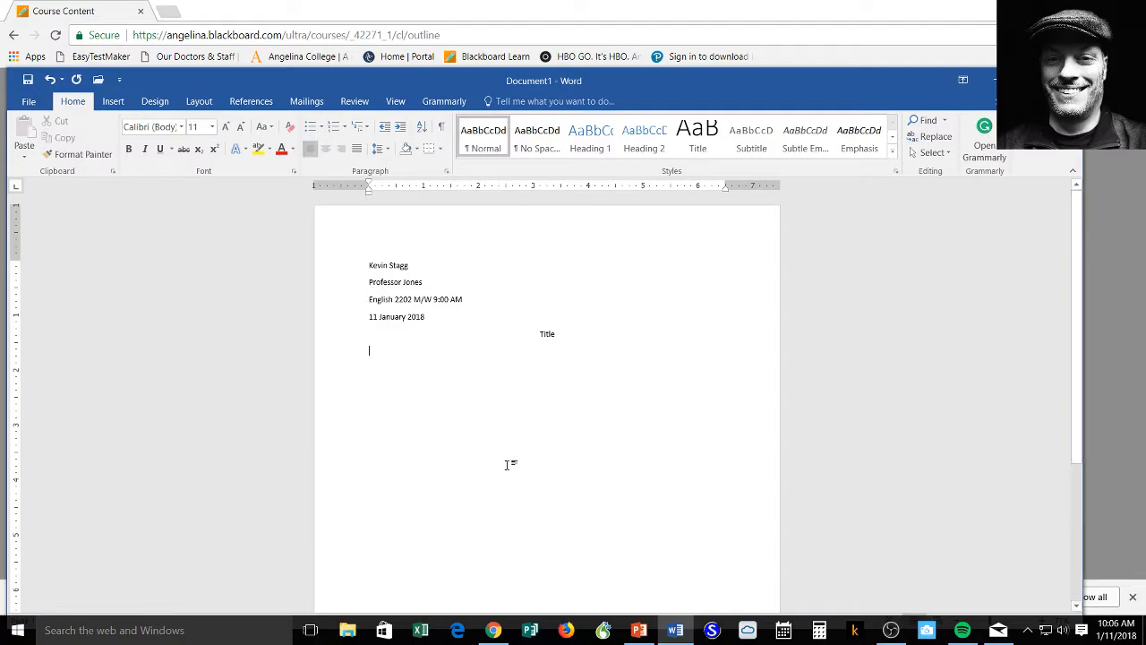
{"action": "left_click", "coordinate": [638, 630]}
Step: Give the four heading lines and Title double line spacing with 0 pt after each paragraph
{"action": "left_click_drag", "start_coordinate": [367, 265], "coordinate": [466, 319]}
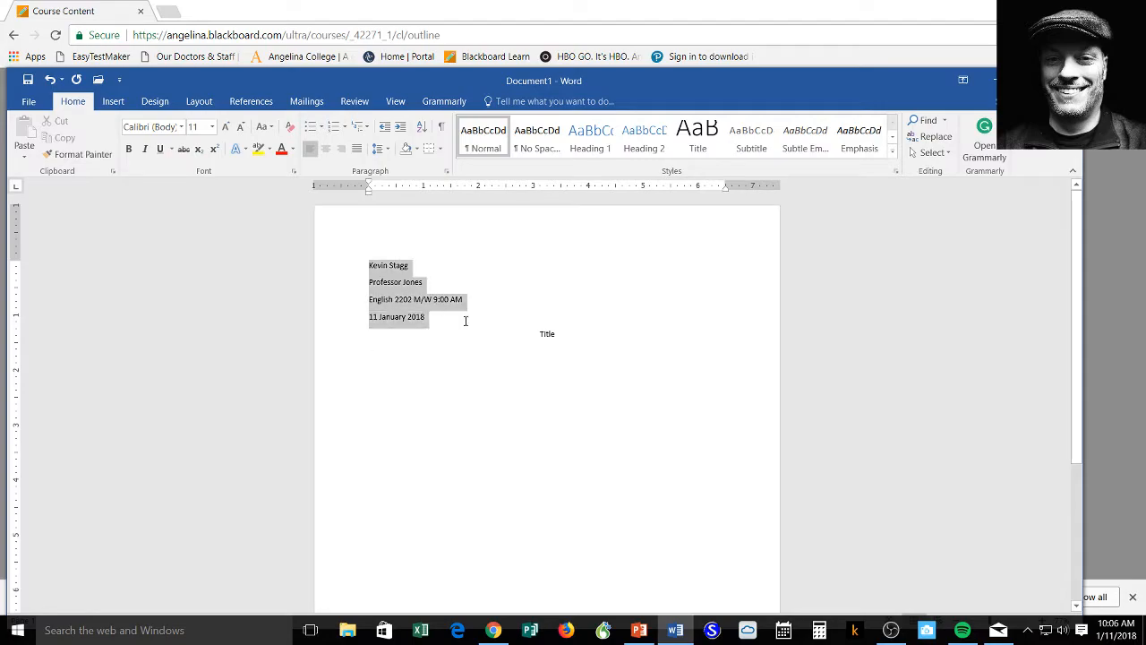
{"action": "left_click", "coordinate": [558, 346], "text": "shift"}
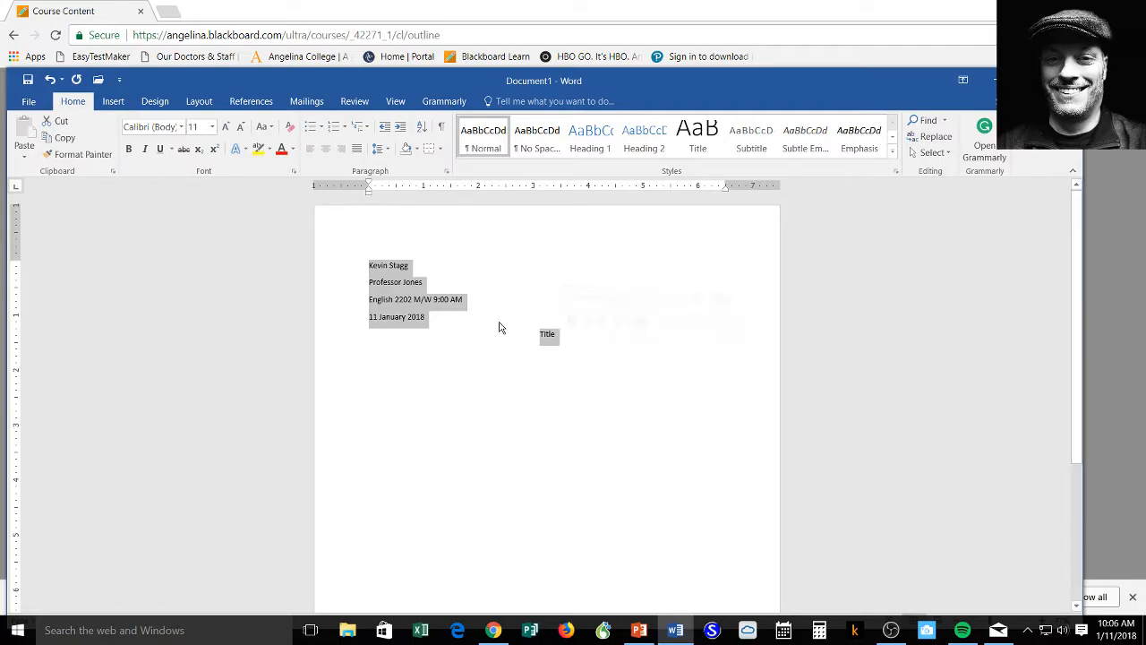
{"action": "right_click", "coordinate": [399, 302]}
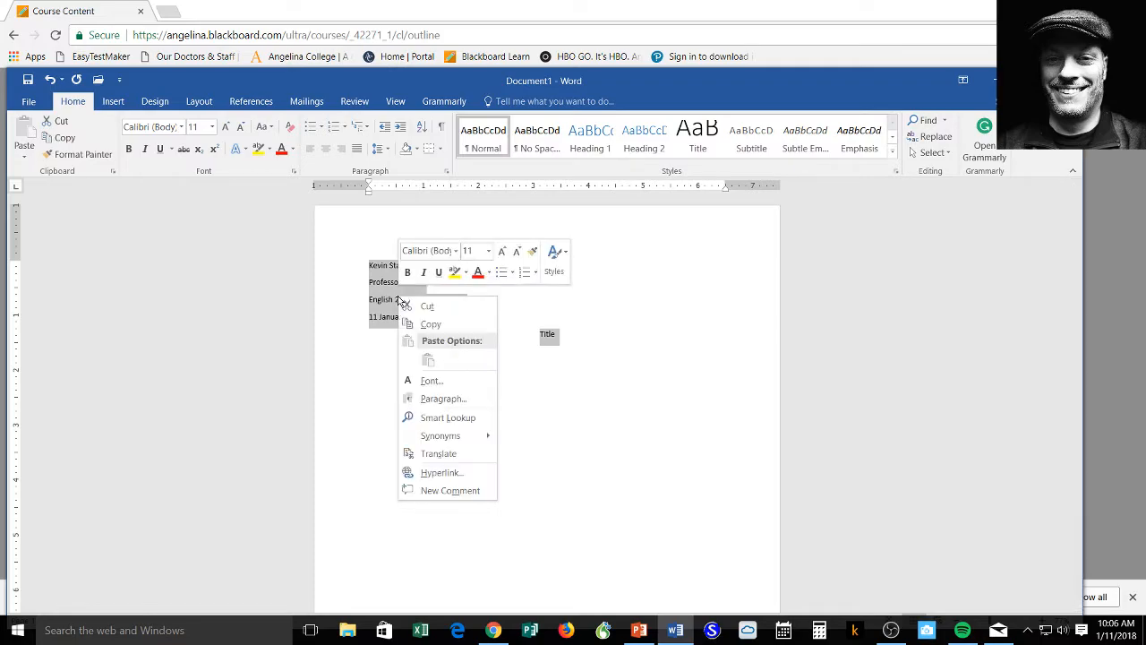
{"action": "left_click", "coordinate": [452, 402]}
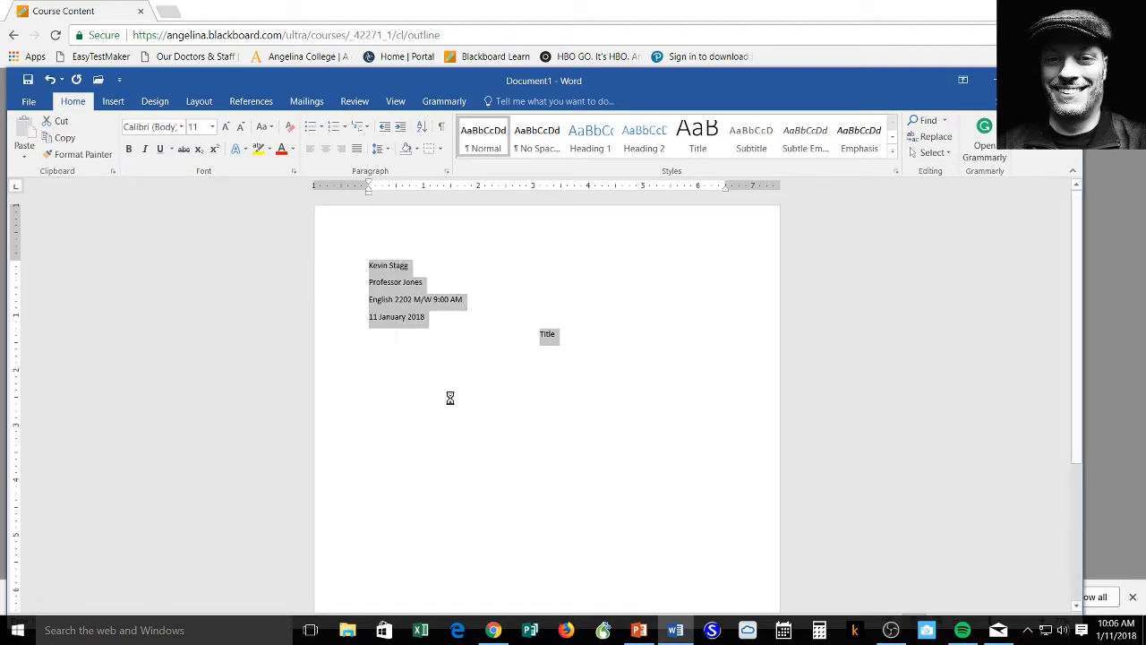
{"action": "left_click_drag", "start_coordinate": [619, 138], "coordinate": [901, 159]}
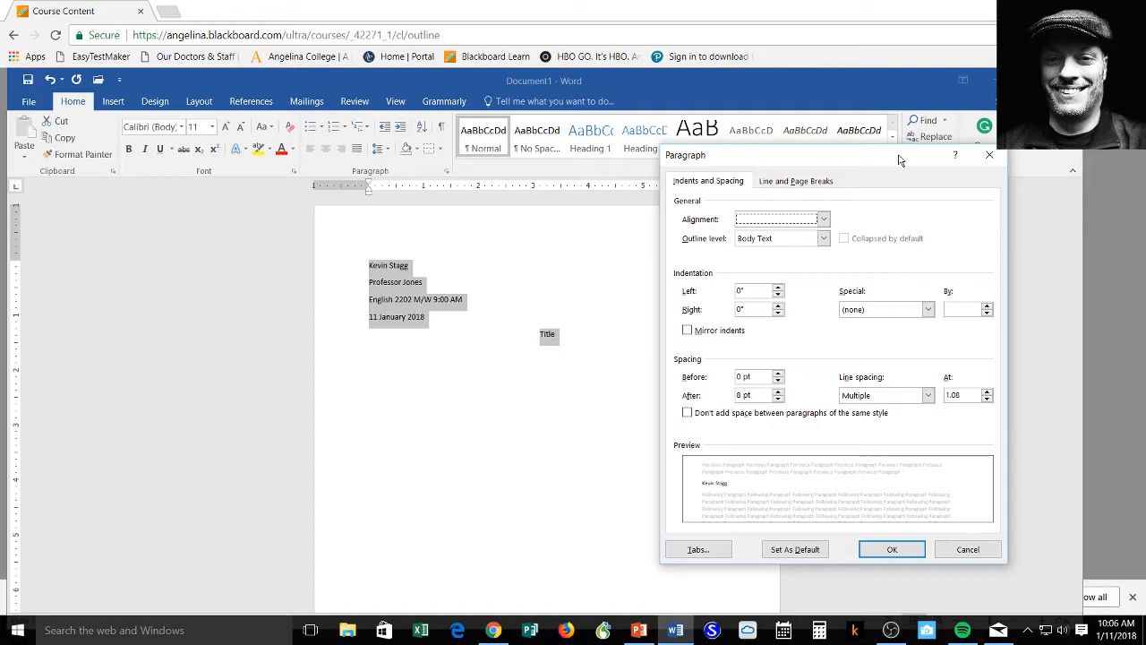
{"action": "left_click", "coordinate": [778, 399]}
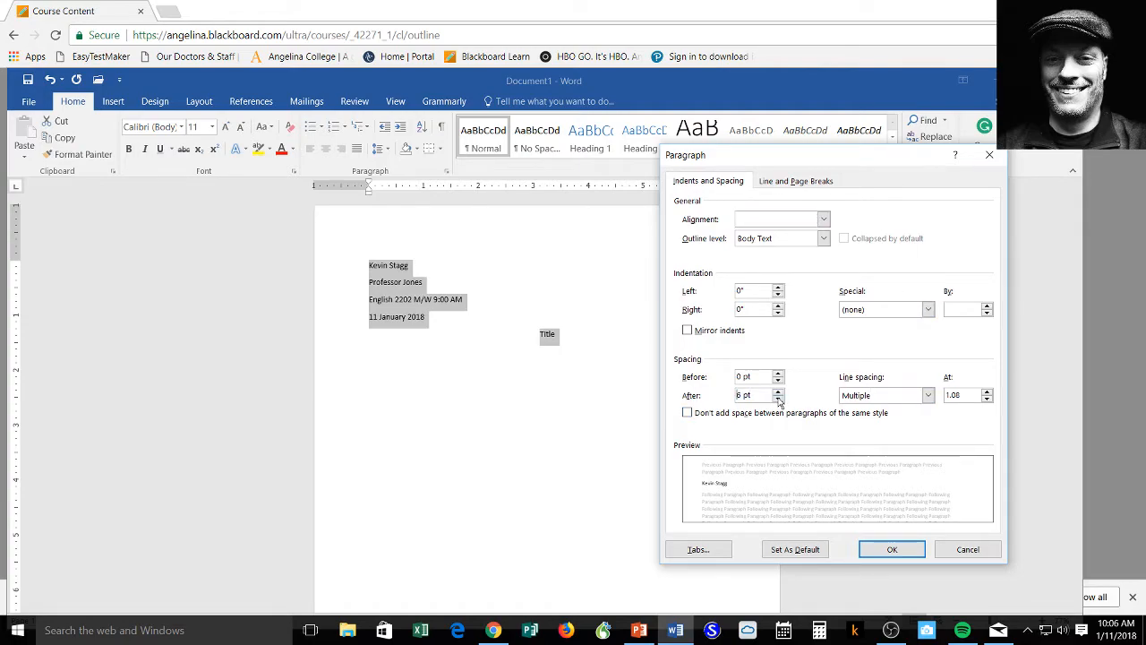
{"action": "left_click", "coordinate": [778, 399]}
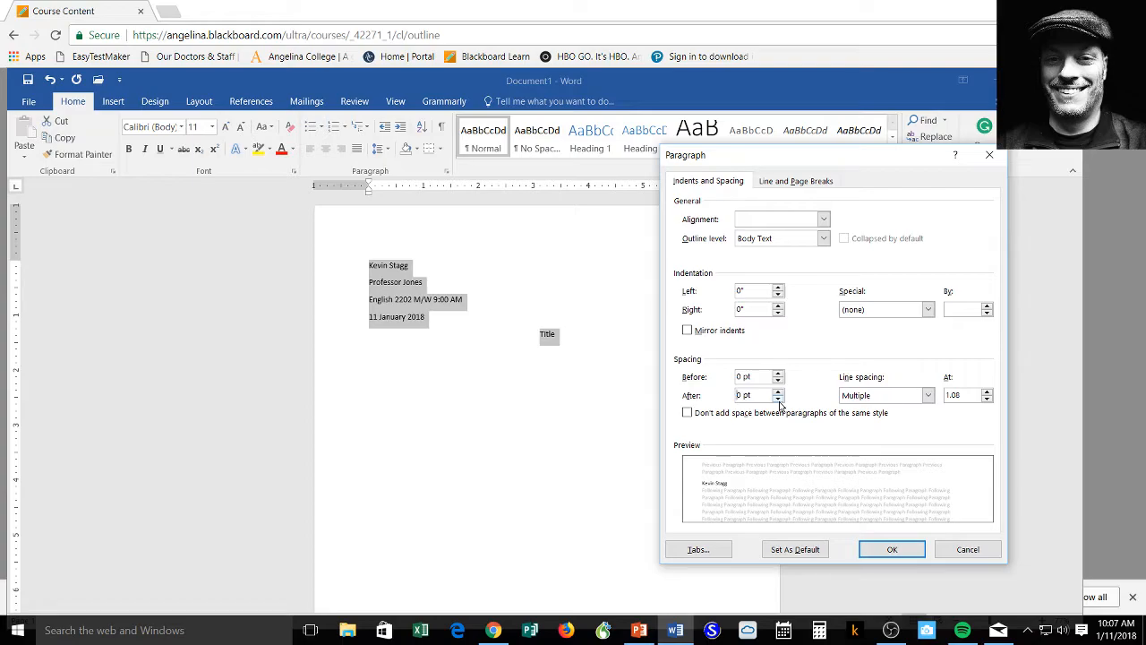
{"action": "left_click", "coordinate": [928, 397]}
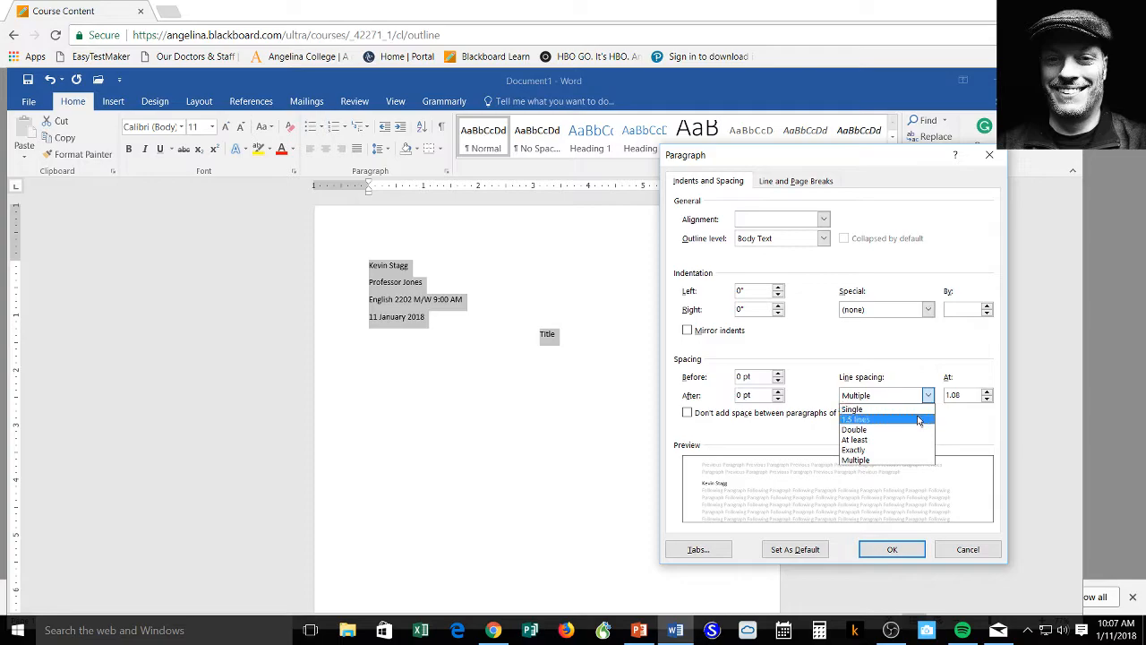
{"action": "left_click", "coordinate": [916, 430]}
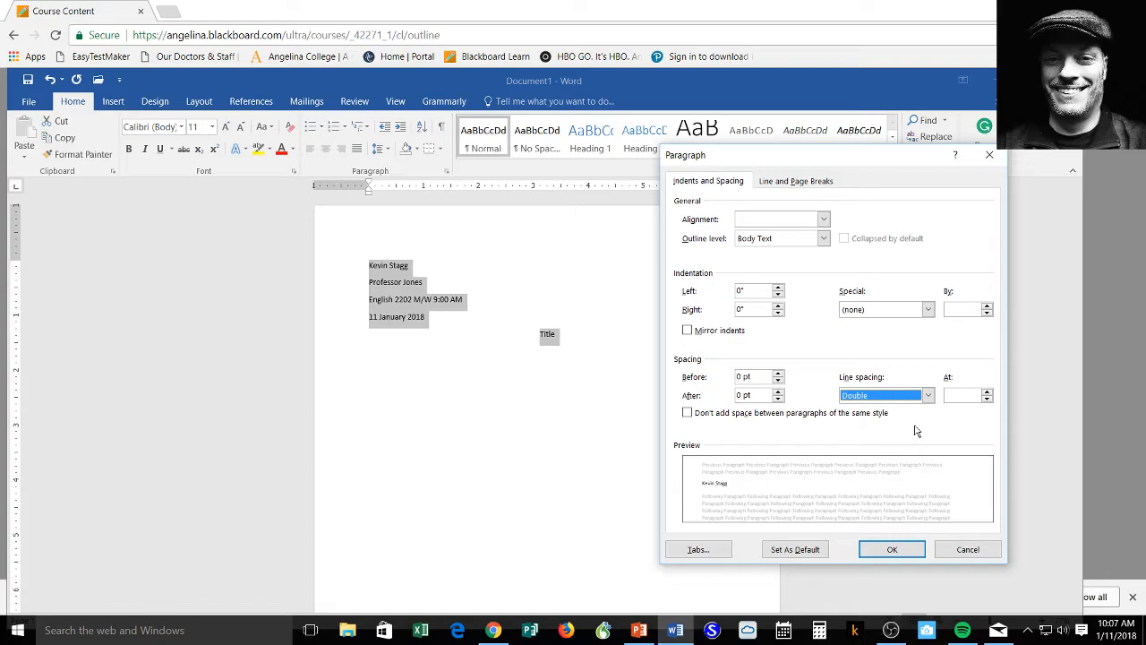
{"action": "left_click", "coordinate": [892, 549]}
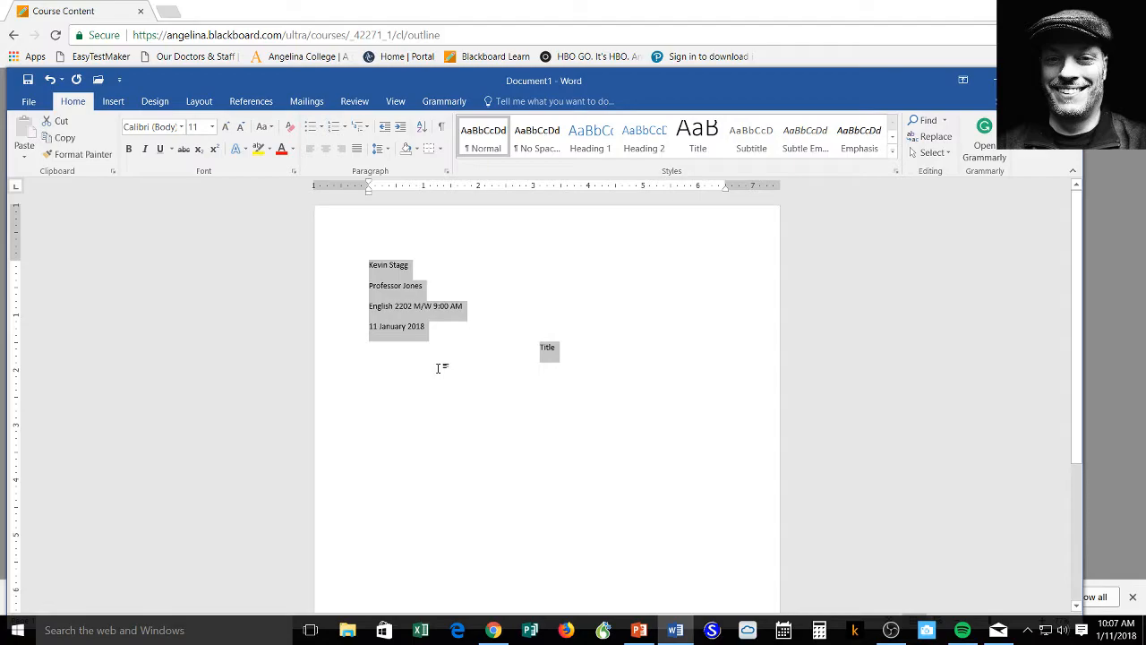
Step: Set the selected heading and Title text to Times New Roman, size 12
{"action": "right_click", "coordinate": [405, 307]}
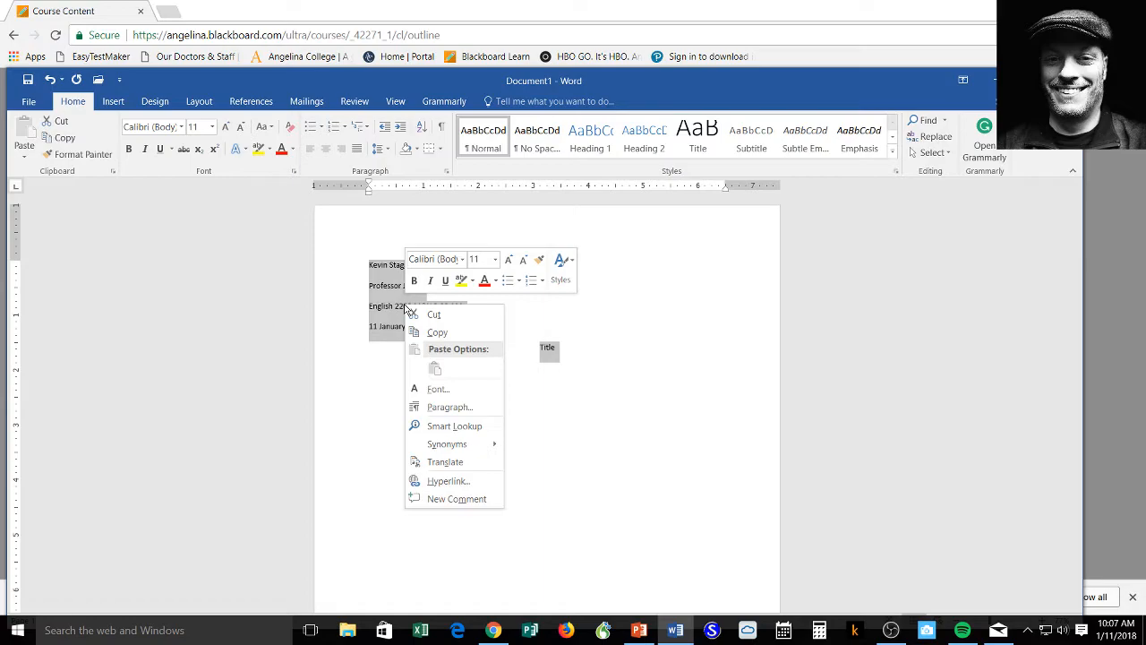
{"action": "left_click", "coordinate": [461, 260]}
{"action": "left_click", "coordinate": [461, 260]}
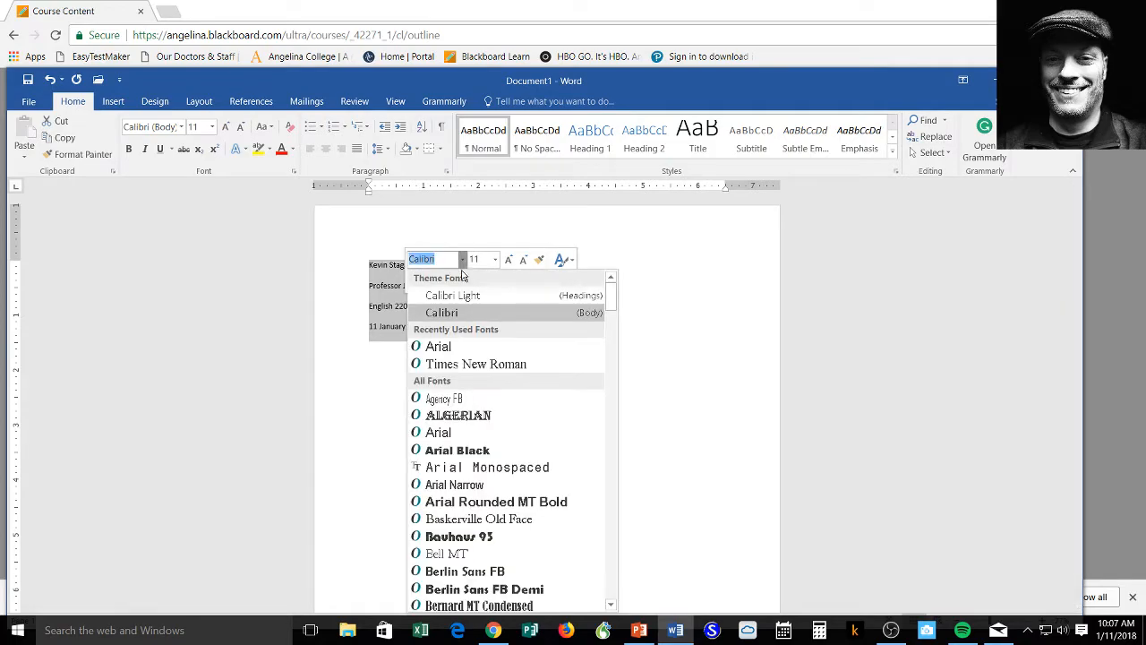
{"action": "left_click", "coordinate": [457, 364]}
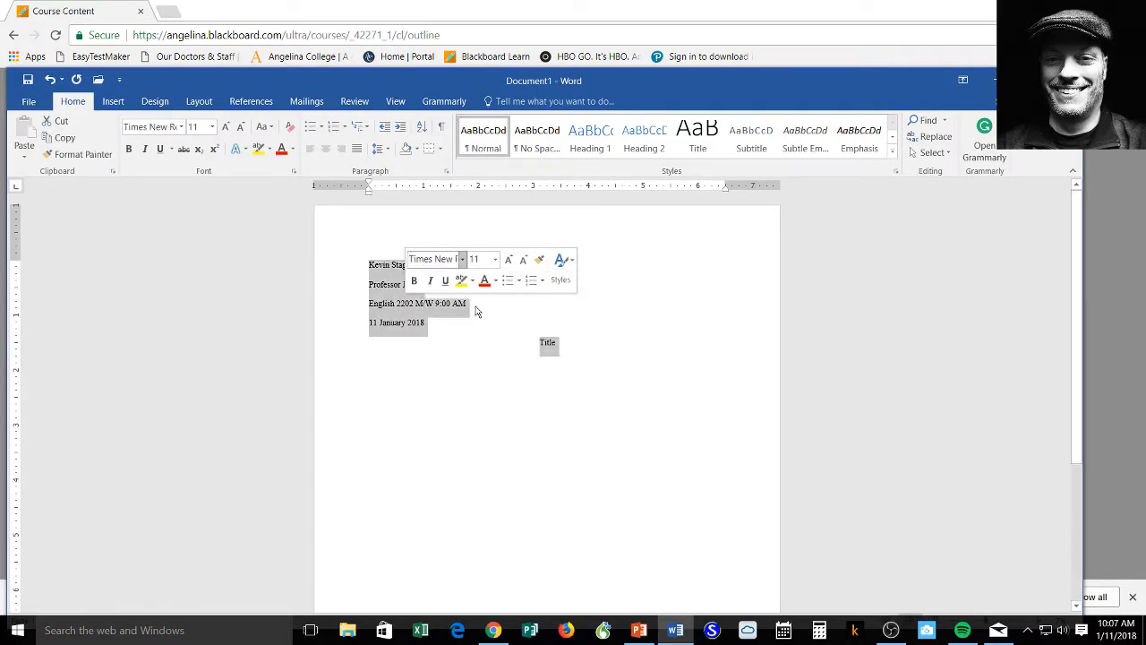
{"action": "left_click", "coordinate": [495, 259]}
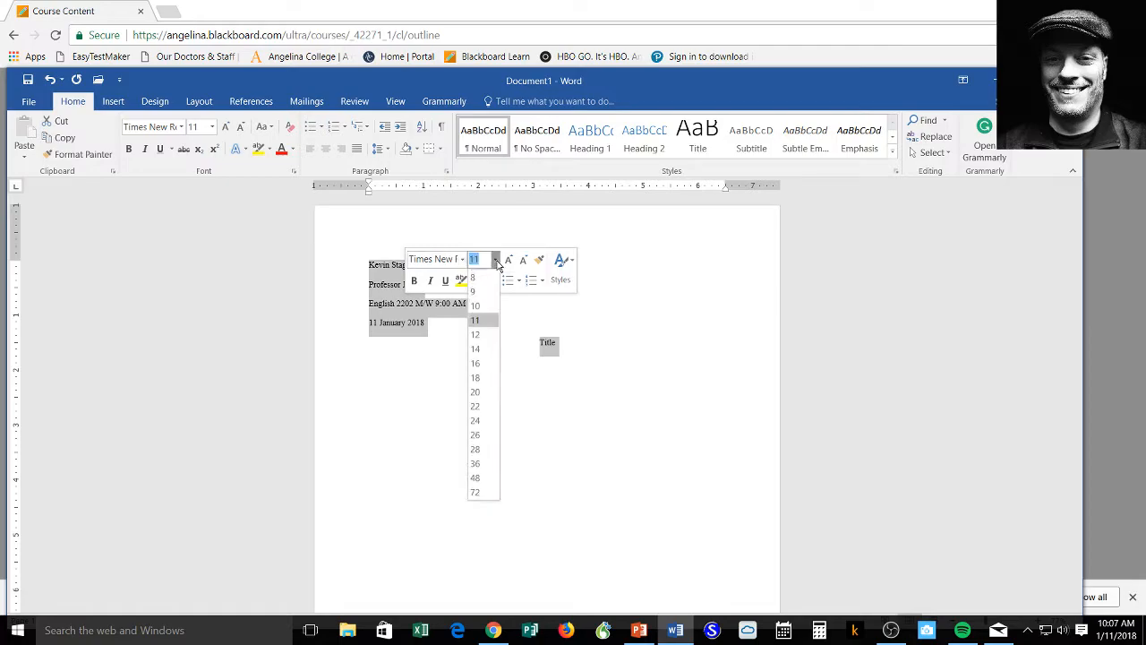
{"action": "left_click", "coordinate": [479, 335]}
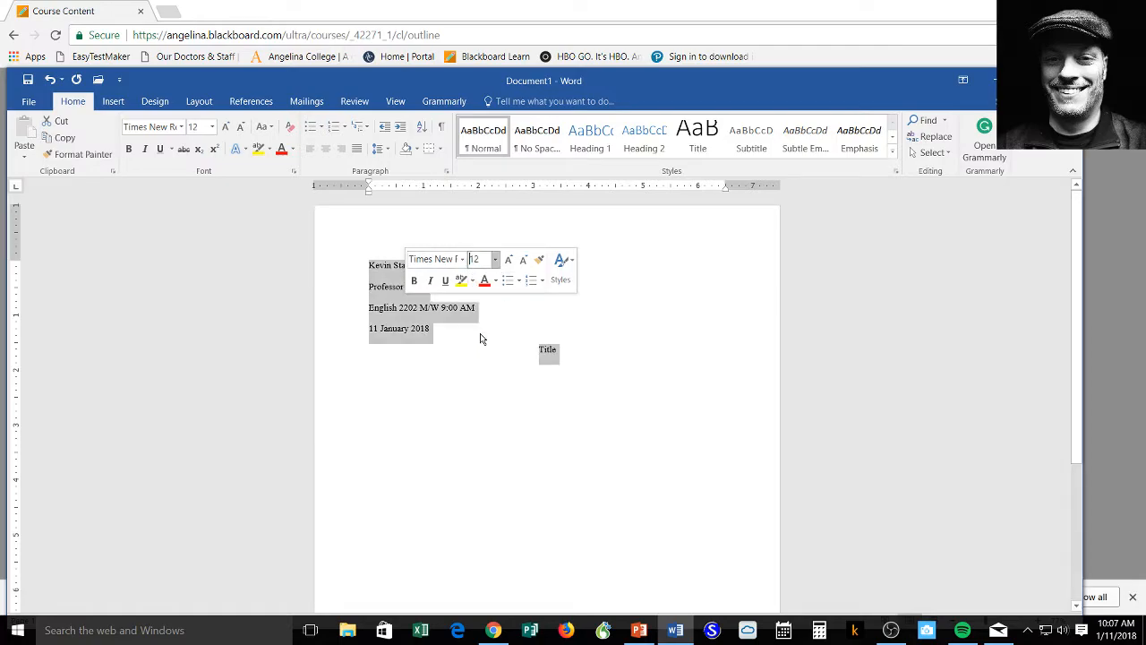
{"action": "left_click", "coordinate": [659, 381]}
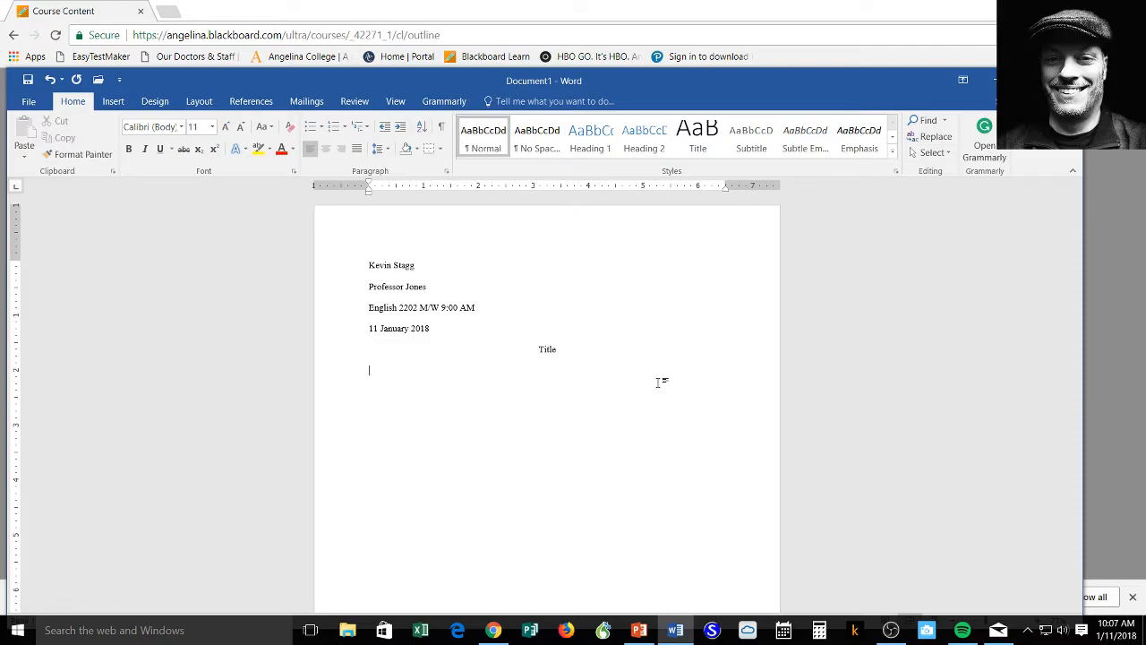
Step: Insert a Plain Number 3 page number at the top right of the header
{"action": "left_click", "coordinate": [115, 103]}
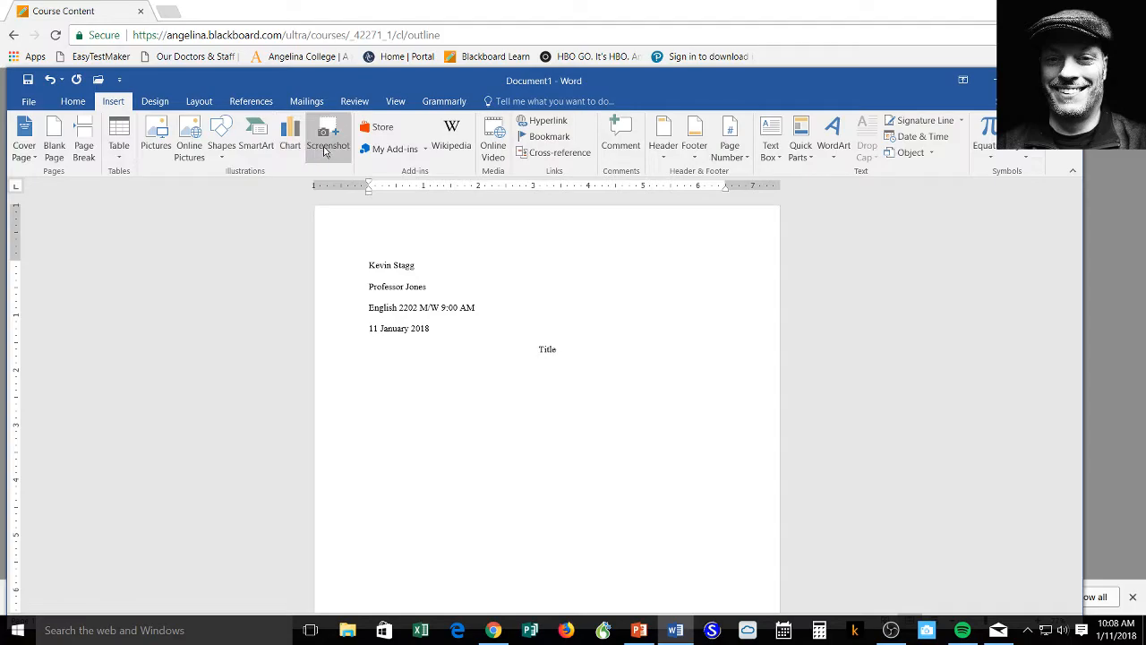
{"action": "left_click", "coordinate": [737, 164]}
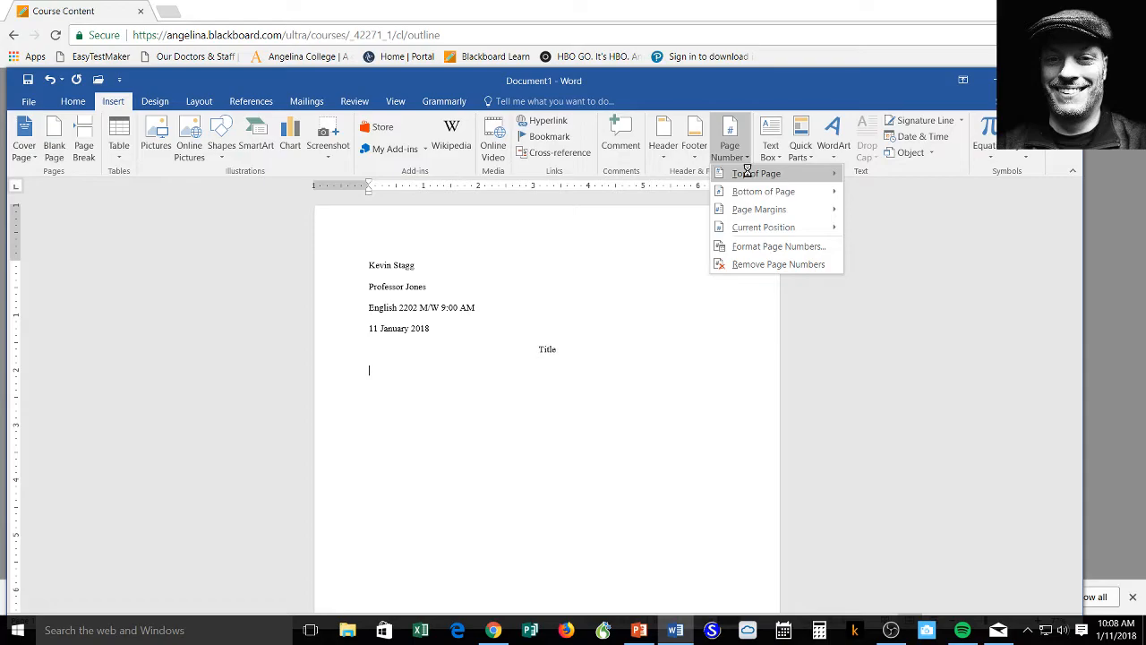
{"action": "left_click", "coordinate": [750, 175]}
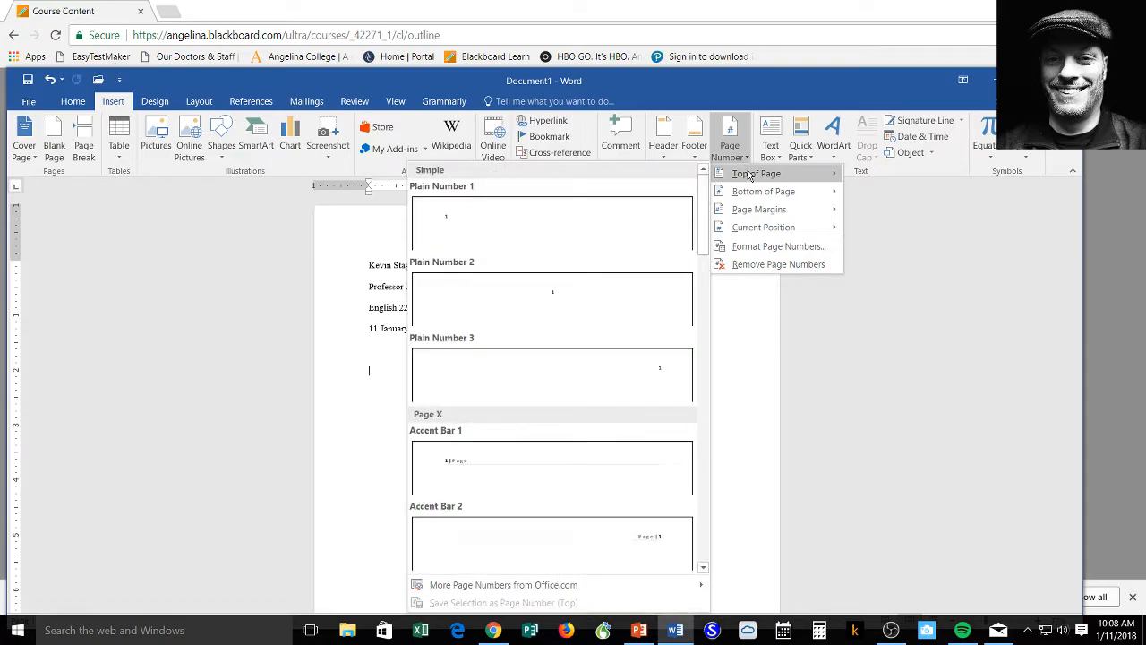
{"action": "left_click", "coordinate": [599, 371]}
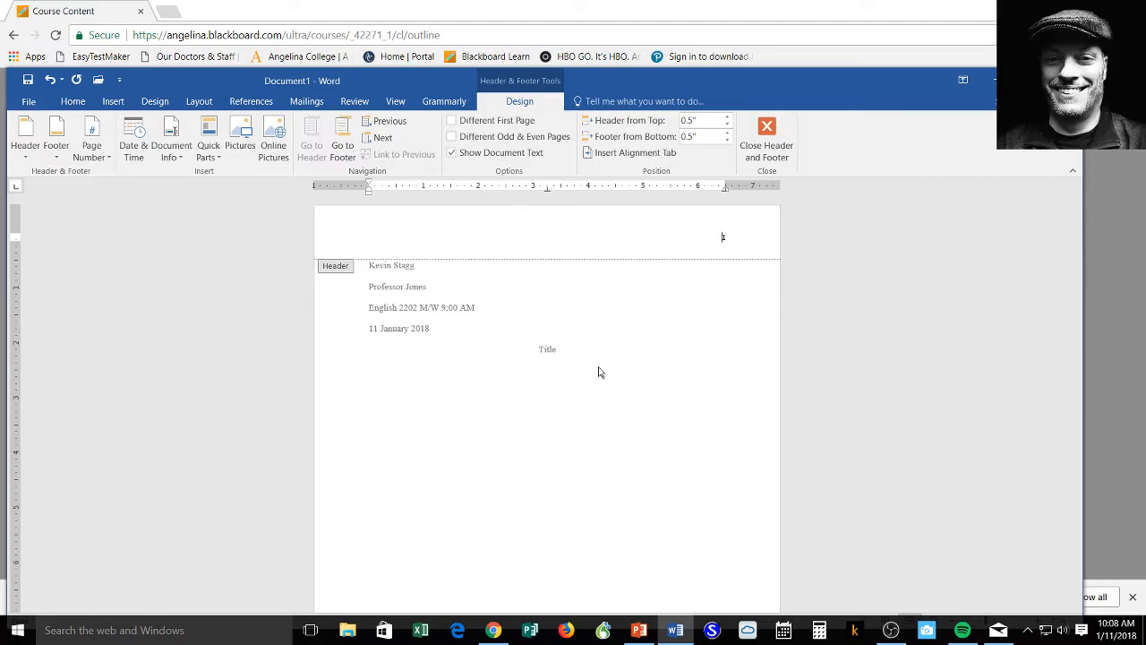
Step: Type the student's last name before the header page number, then reopen the header and select that text
{"action": "type", "text": "tagg"}
{"action": "double_click", "coordinate": [672, 309]}
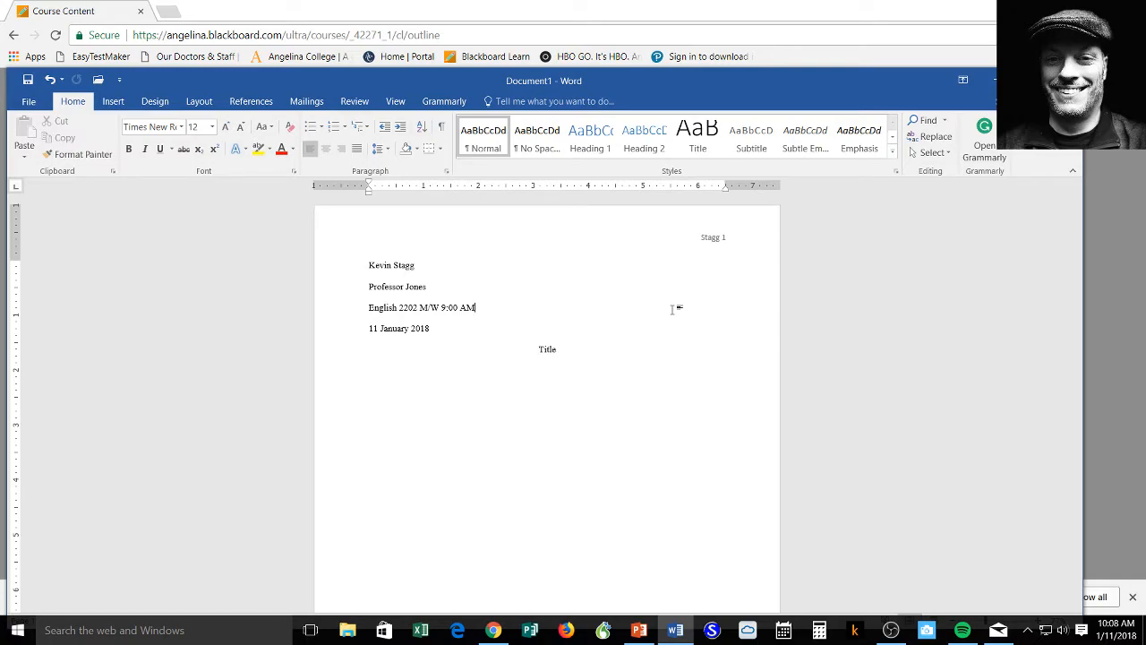
{"action": "double_click", "coordinate": [711, 239]}
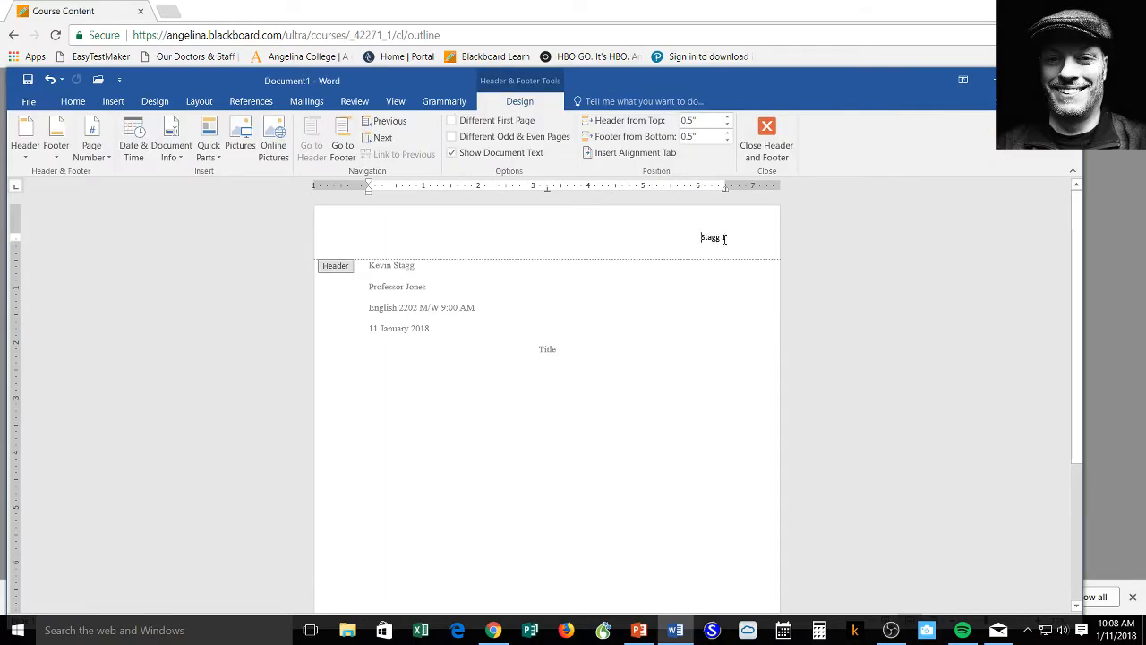
{"action": "left_click_drag", "start_coordinate": [724, 238], "coordinate": [702, 239]}
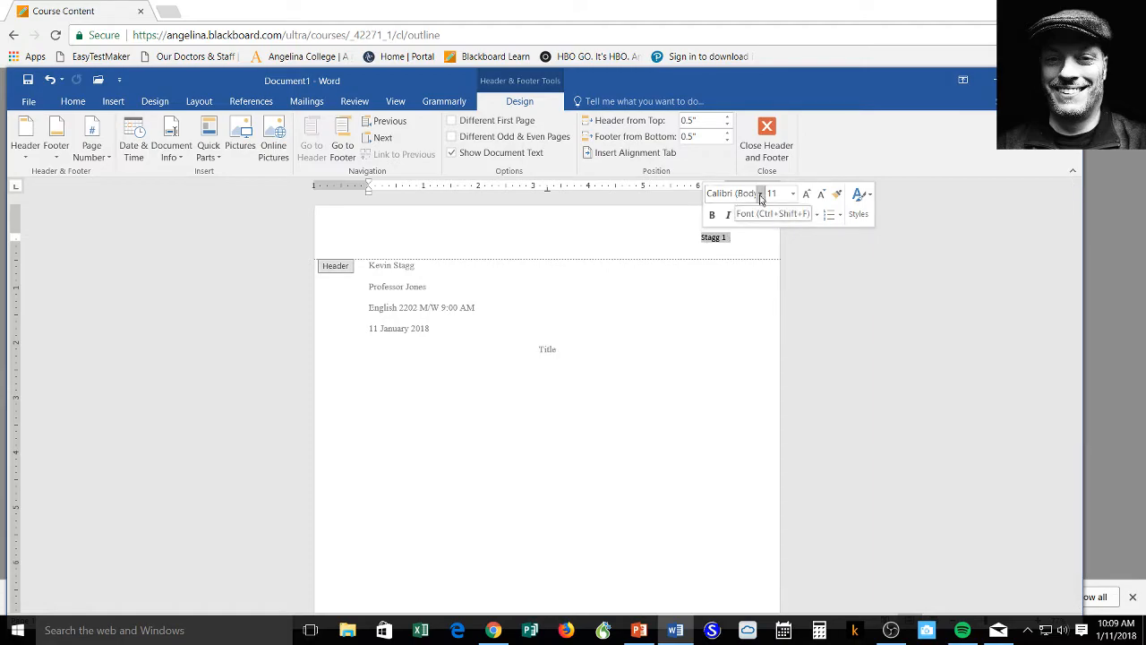
Step: Format the header's name and page number as Times New Roman 12, then close the header
{"action": "left_click", "coordinate": [761, 197]}
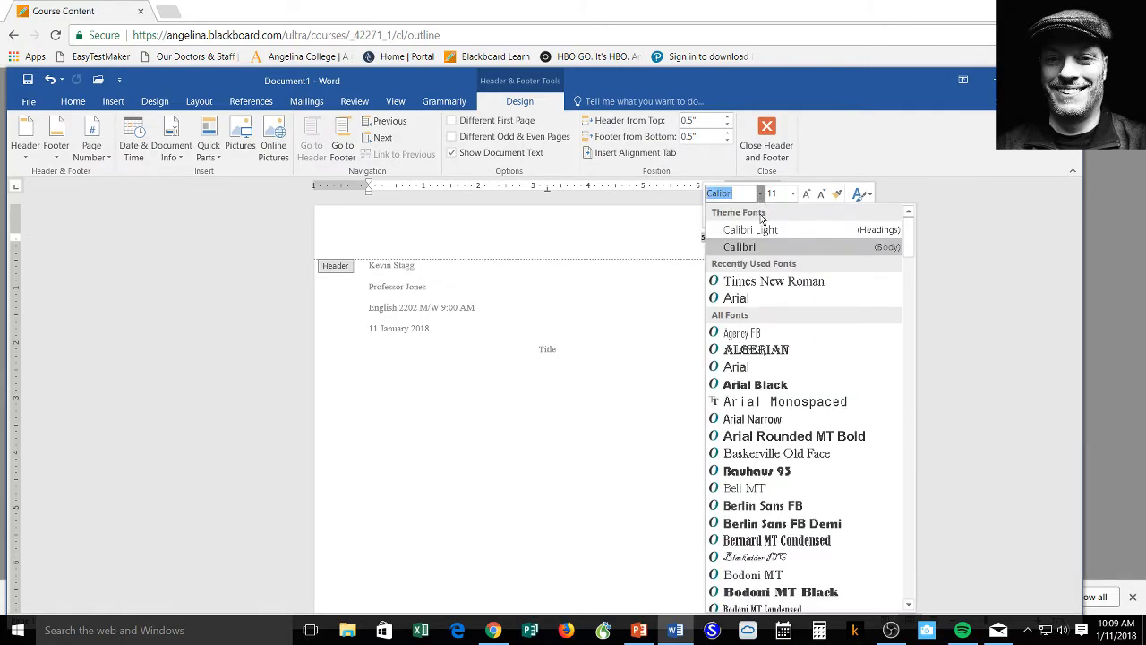
{"action": "left_click", "coordinate": [772, 283]}
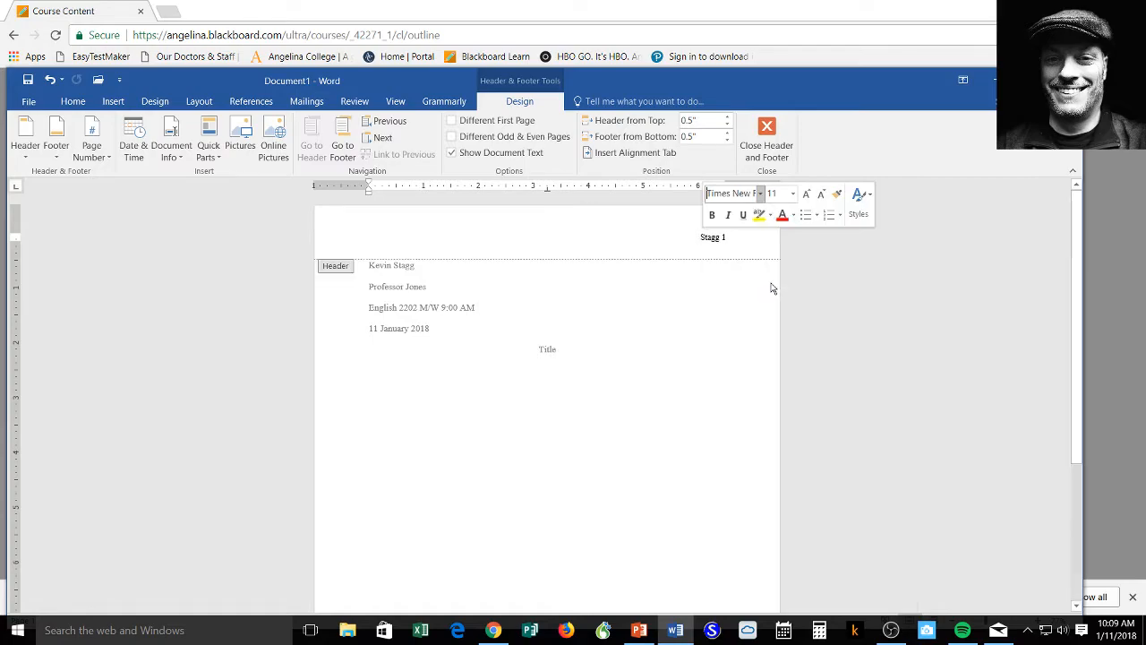
{"action": "left_click", "coordinate": [793, 194]}
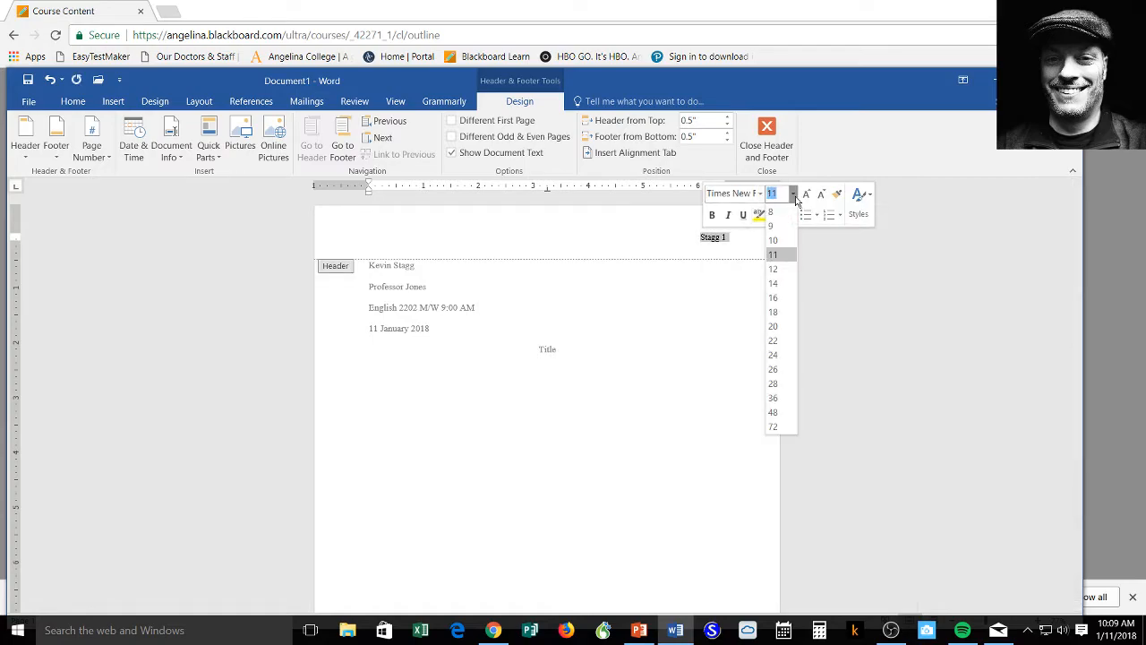
{"action": "left_click", "coordinate": [773, 268]}
{"action": "double_click", "coordinate": [614, 330]}
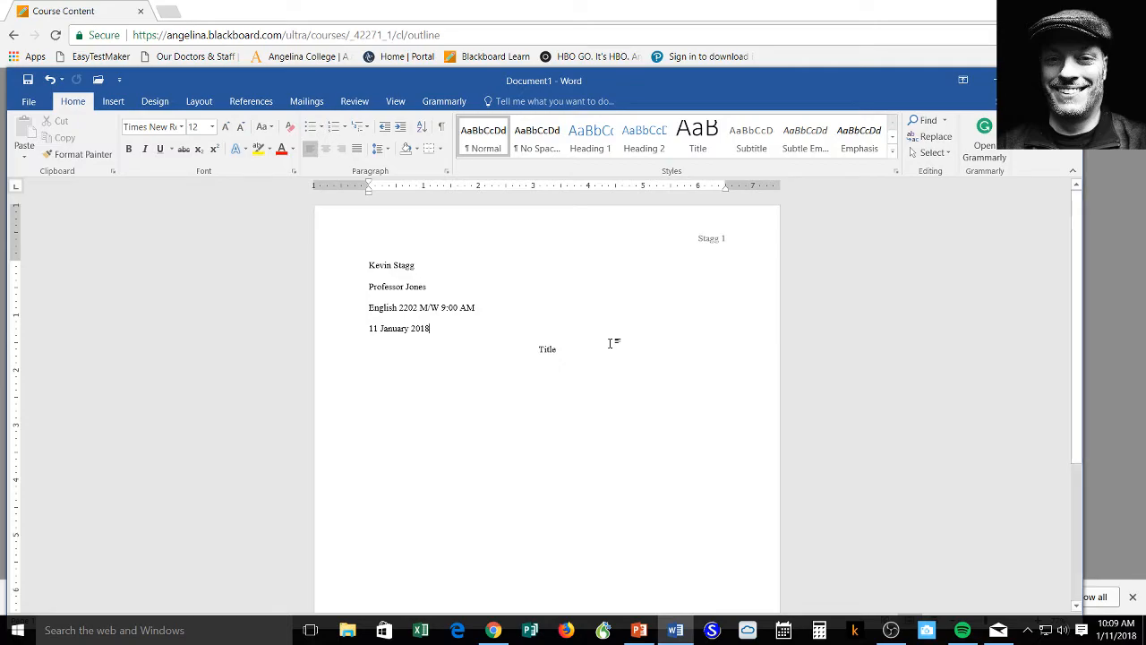
Step: Below the Title, add a left-aligned body paragraph with a Tab-indented first line and placeholder text
{"action": "left_click", "coordinate": [570, 349]}
{"action": "key", "text": "Return"}
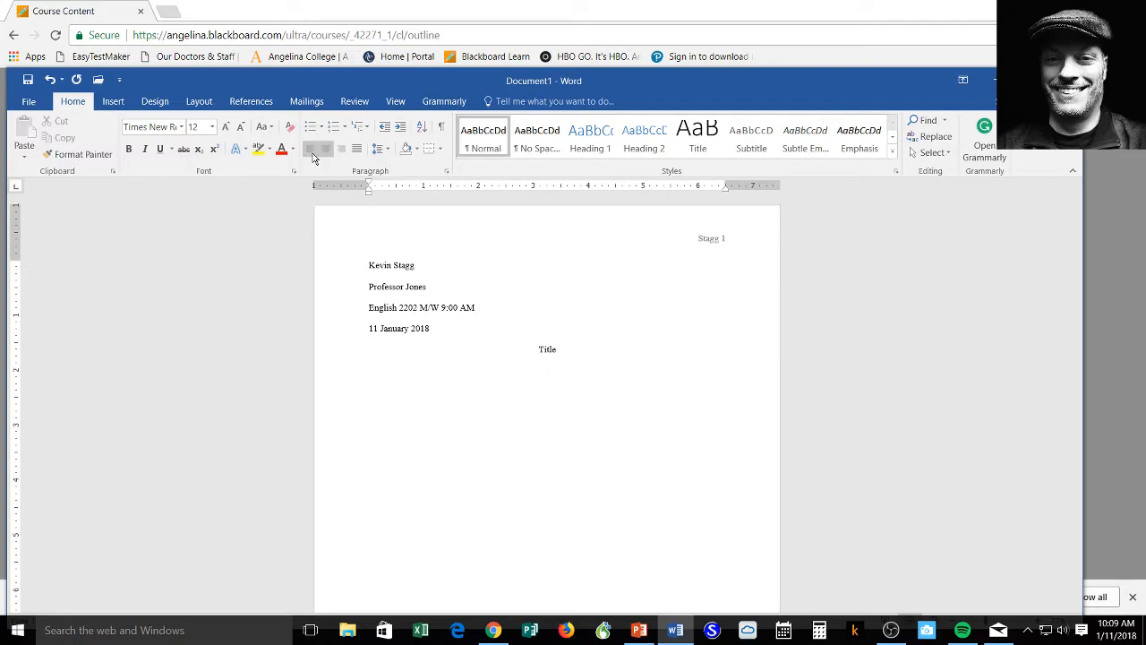
{"action": "left_click", "coordinate": [314, 157]}
{"action": "key", "text": "Tab"}
{"action": "type", "text": "tghetrlhlehehejlajsdflkjdaslkjdsfl k"}
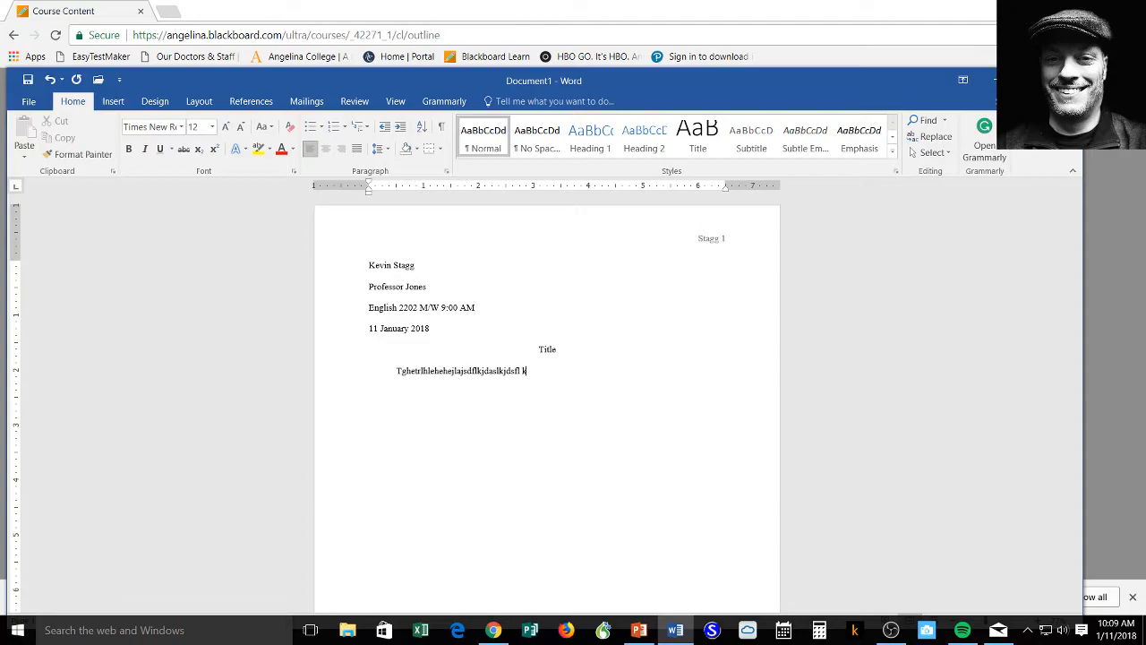
{"action": "type", "text": "jdsljfldsajldsajfldsfjlds,fjldsfjl;dsjl;asd"}
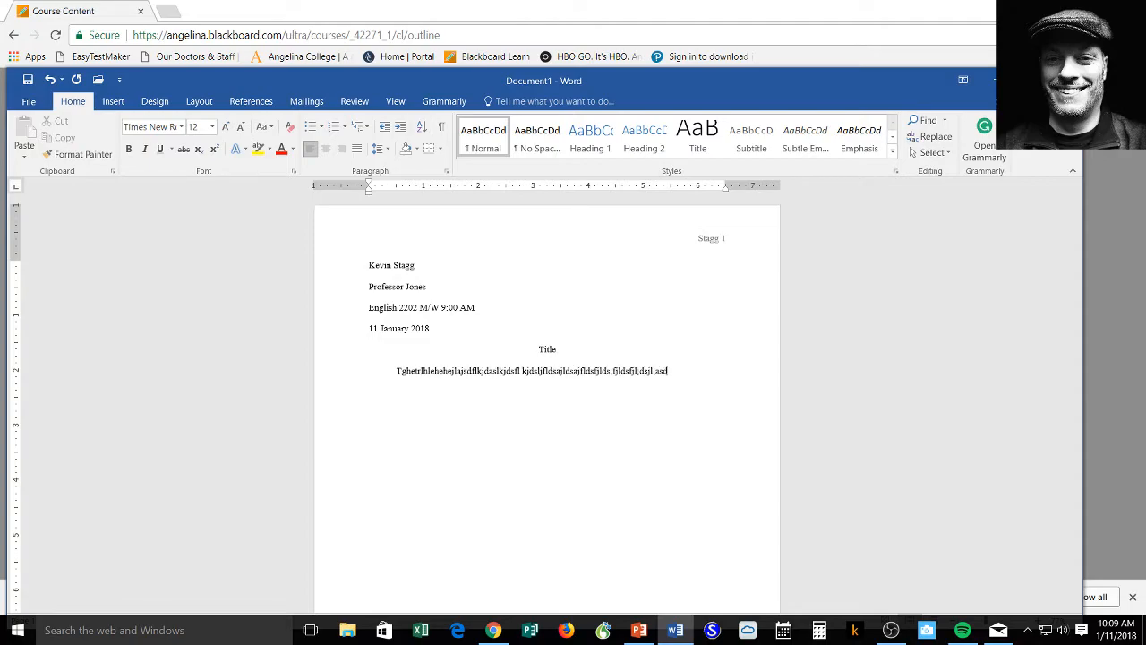
{"action": "type", "text": "jflk;dsfjl;dsfjldsf;jl;dfsjdsla"}
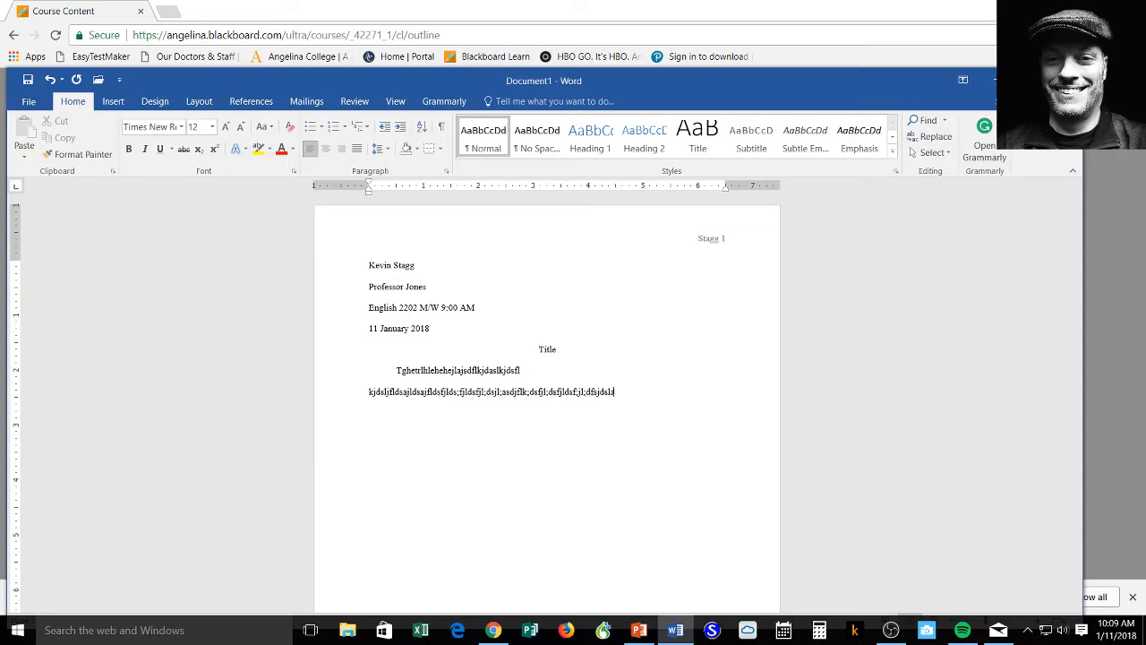
{"action": "type", "text": ";fjdsfljlkdfsldsjfl;kdsfajl;dsfajl;dsfjl;dsfjl;dsfjl"}
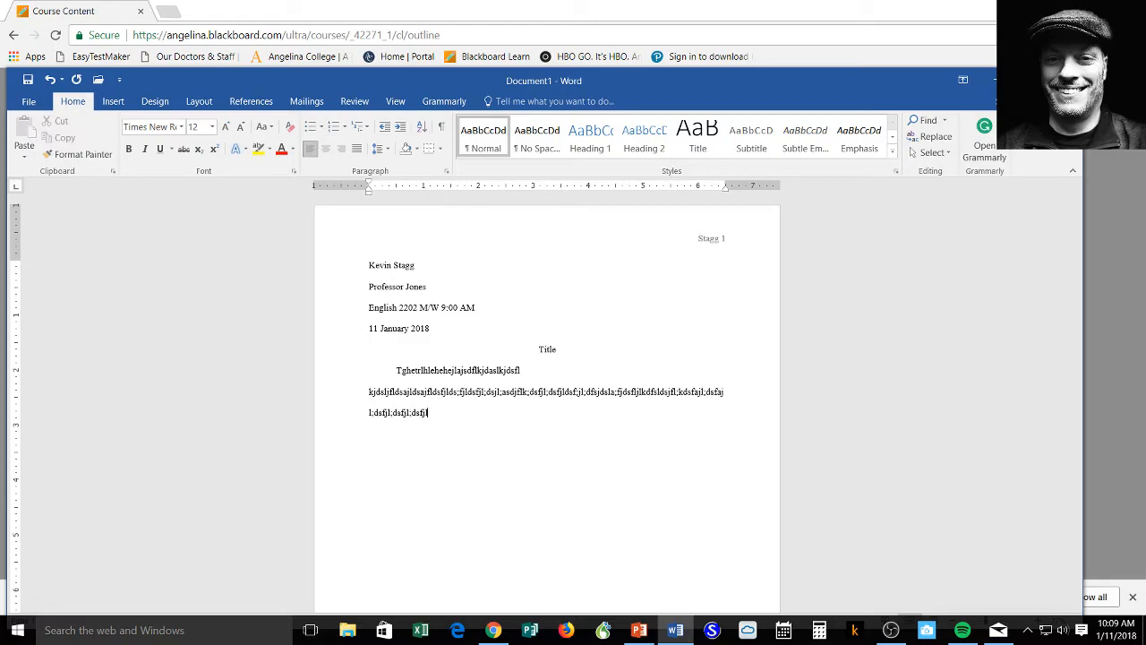
{"action": "type", "text": ";dkfsjld;sfjdfslkjfadslkjdsfl;jdfsl;df"}
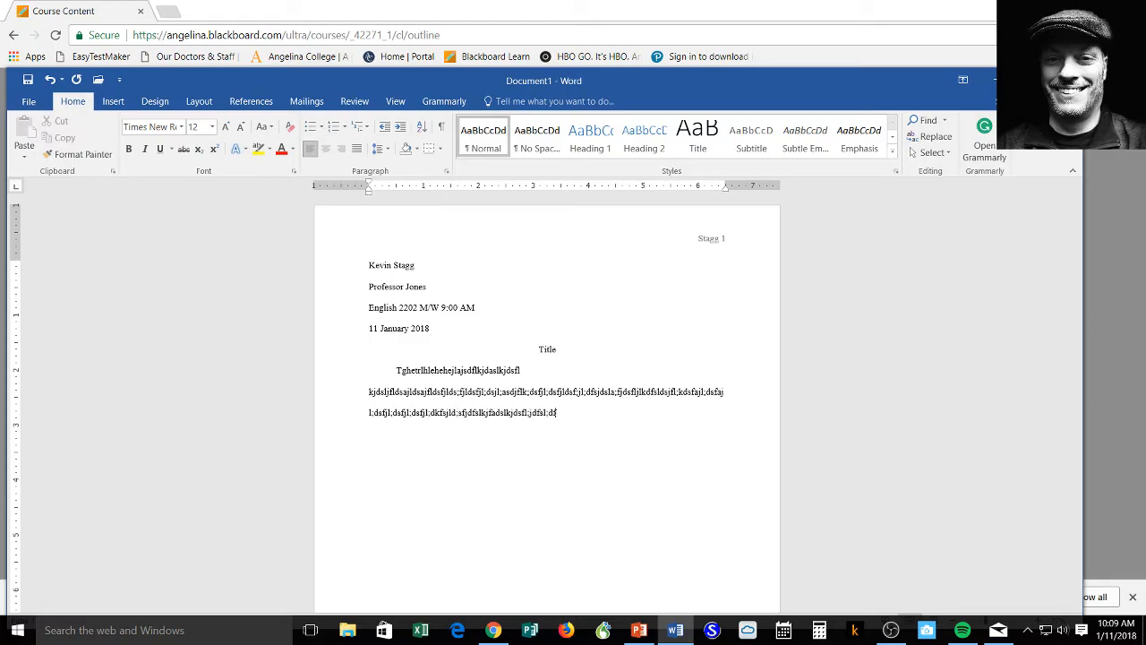
{"action": "type", "text": "sjl;dfsjl;fdsjdlfs;jdfsl;kjdsfl;jdfsl;jdfsl;dfsjl;dfsjl;dfsjldfs;jdsflk;jdls;jdsfl;jdsfl;jd"}
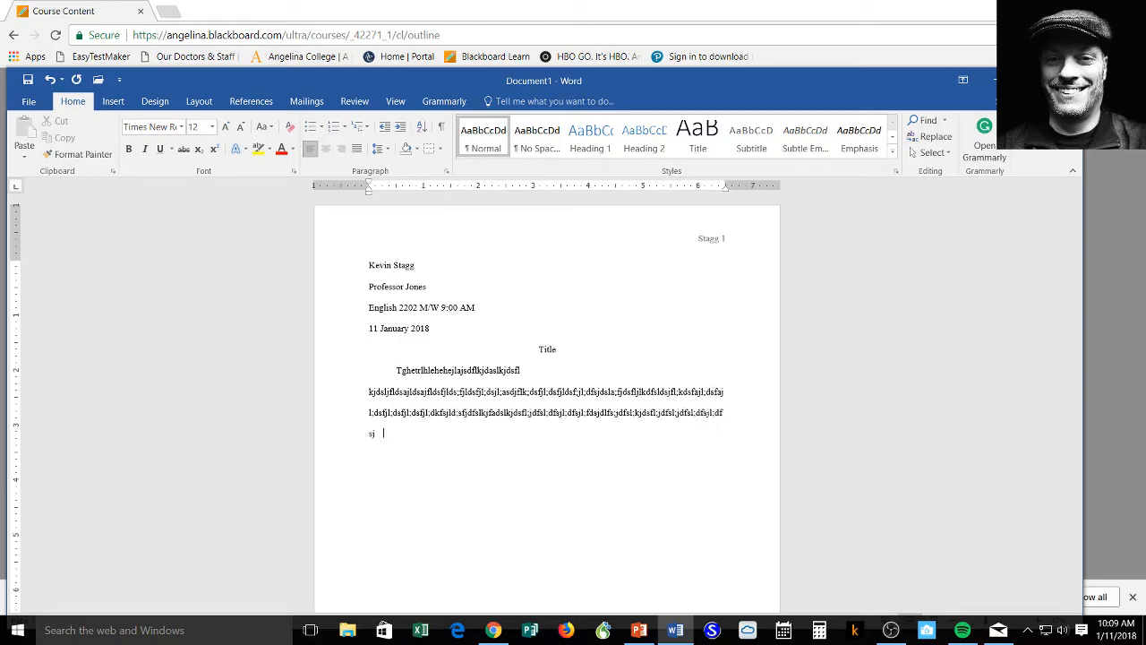
{"action": "type", "text": "sfl;jdsfl;kj"}
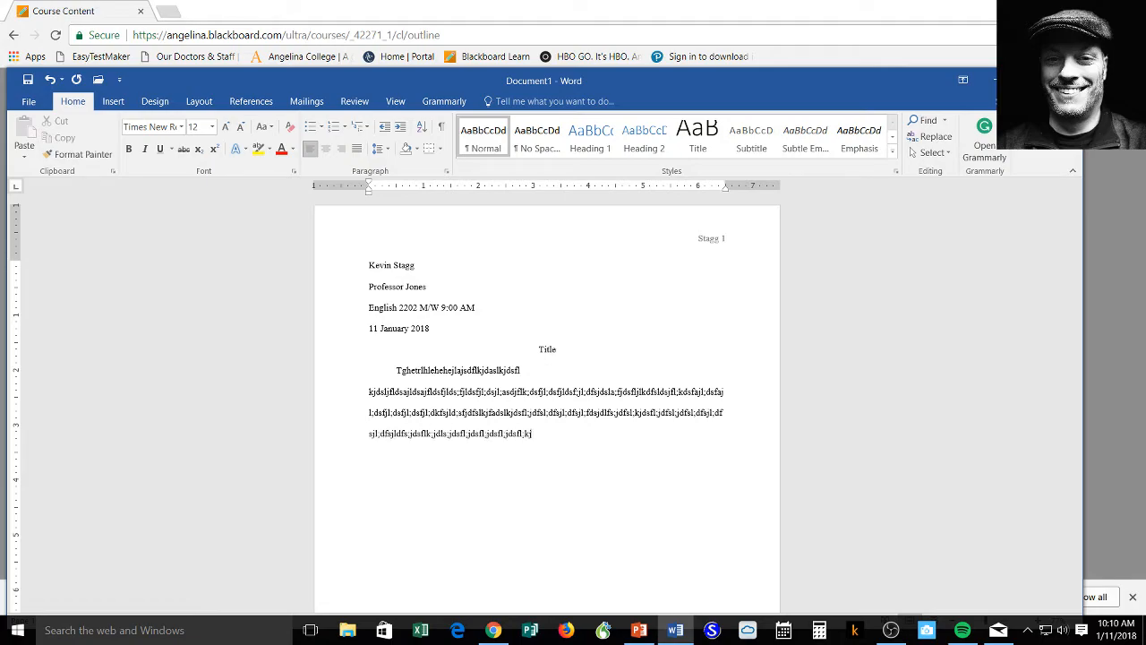
{"action": "type", "text": "dsfl;jdsfl;kjdfsl;kdfsjl;dsfjl;dsfjldsfj"}
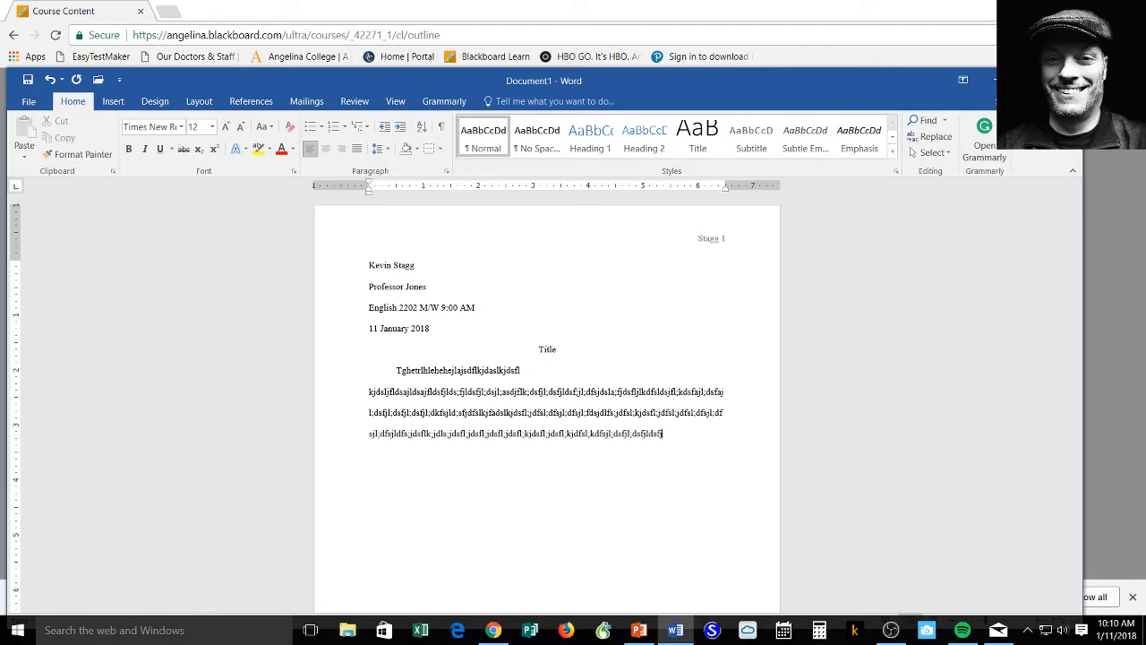
{"action": "type", "text": "dlsf;jdsfl;jdsfl;jdsfl;jdfsl;jdsflk;dsjflds"}
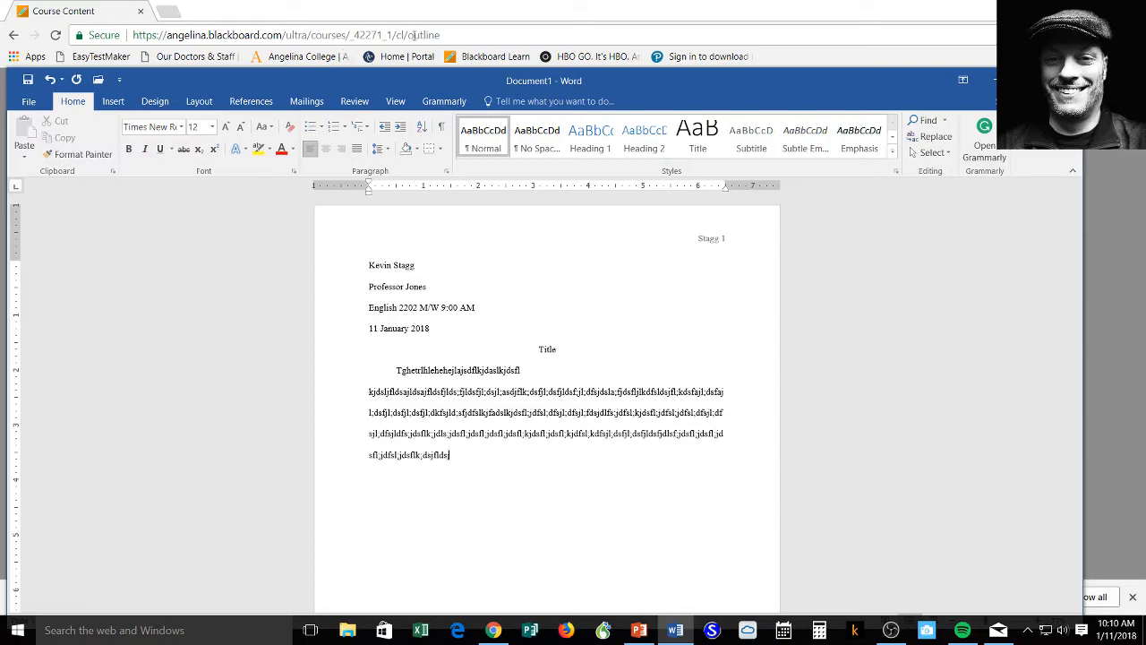
{"action": "type", "text": "jalkds;fjldsfjdlsfa;jdsl;flsdf;jdsflkjdfslkjdfasljdfsljdsfl;kjdsfljdsflk;jdsf"}
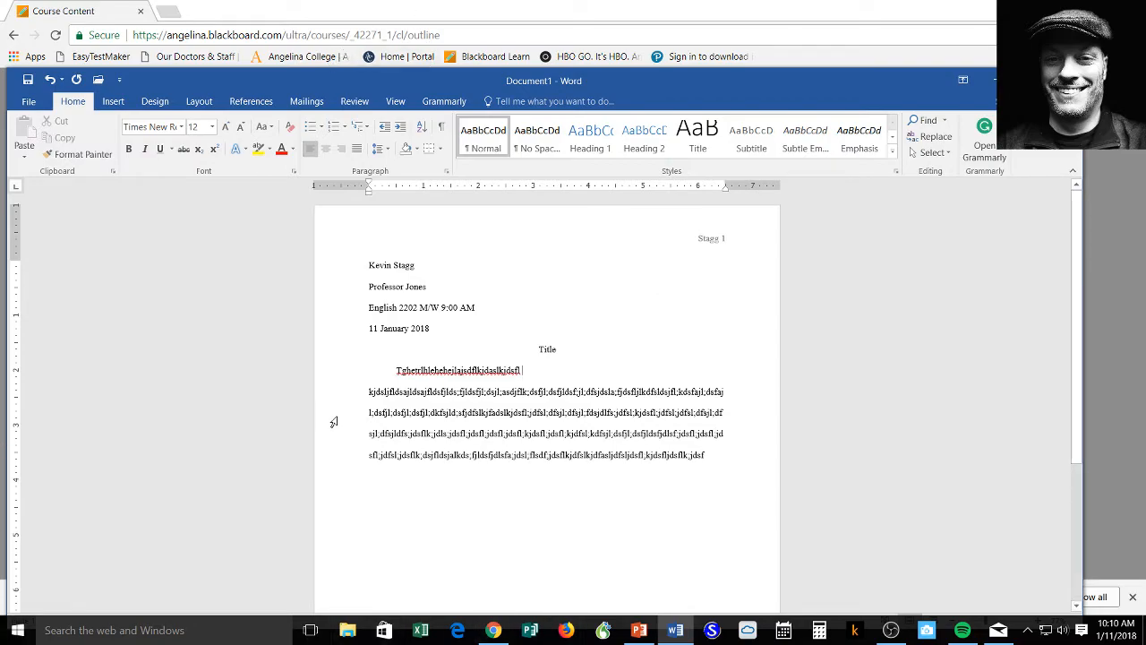
Step: Join the second body line into the first paragraph, then minimize the browser and Word windows
{"action": "left_click", "coordinate": [368, 391]}
{"action": "key", "text": "BackSpace"}
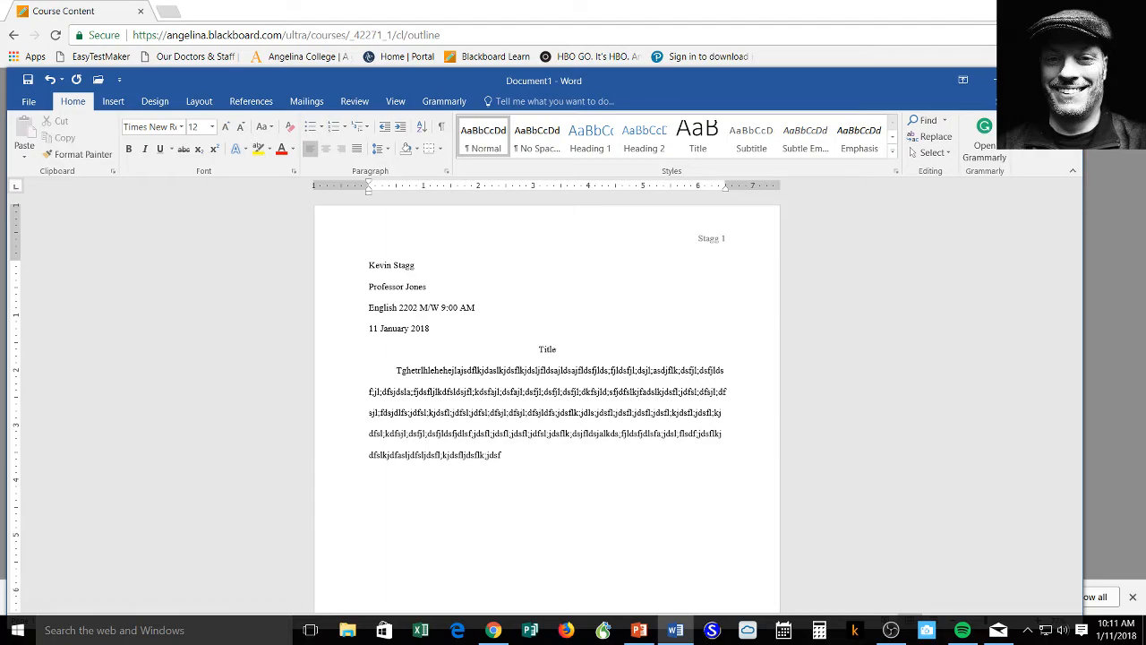
{"action": "left_click", "coordinate": [1062, 8]}
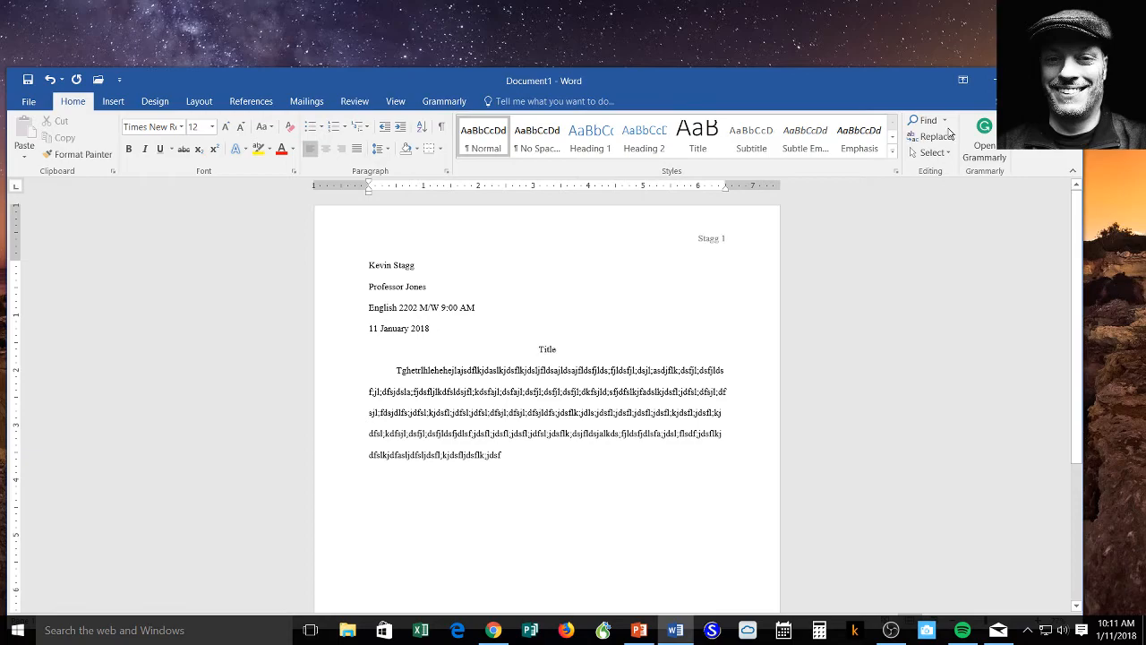
{"action": "left_click", "coordinate": [986, 87]}
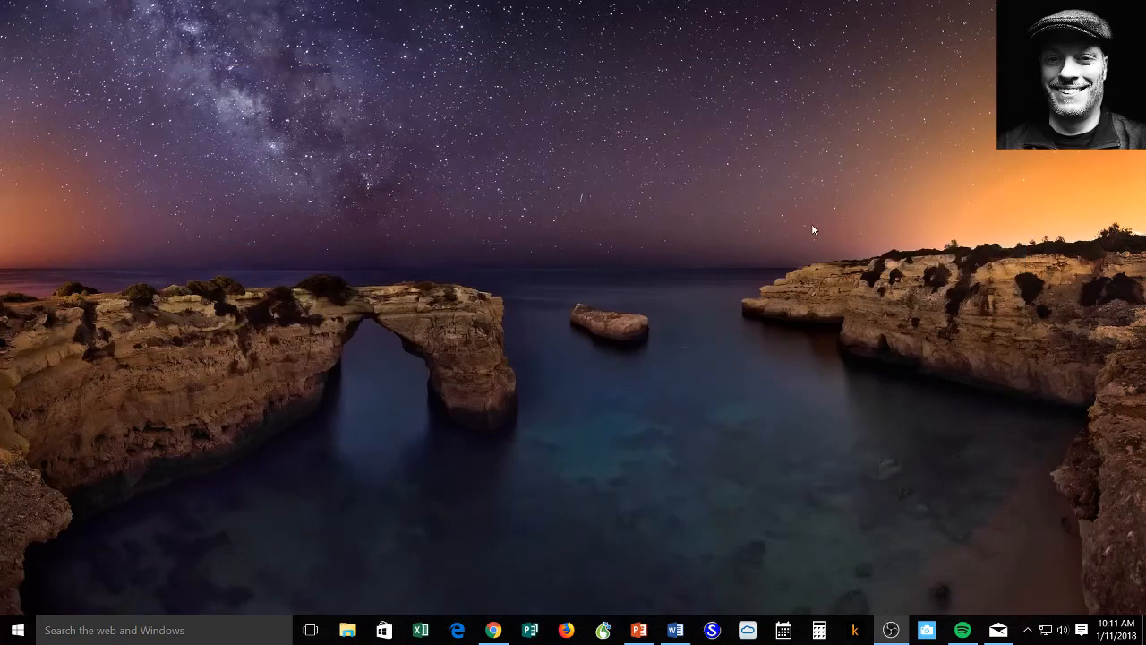
Step: From the Blackboard course's MLA Help section, open Example MLA page1.pdf under MLA Title Page
{"action": "left_click", "coordinate": [494, 630]}
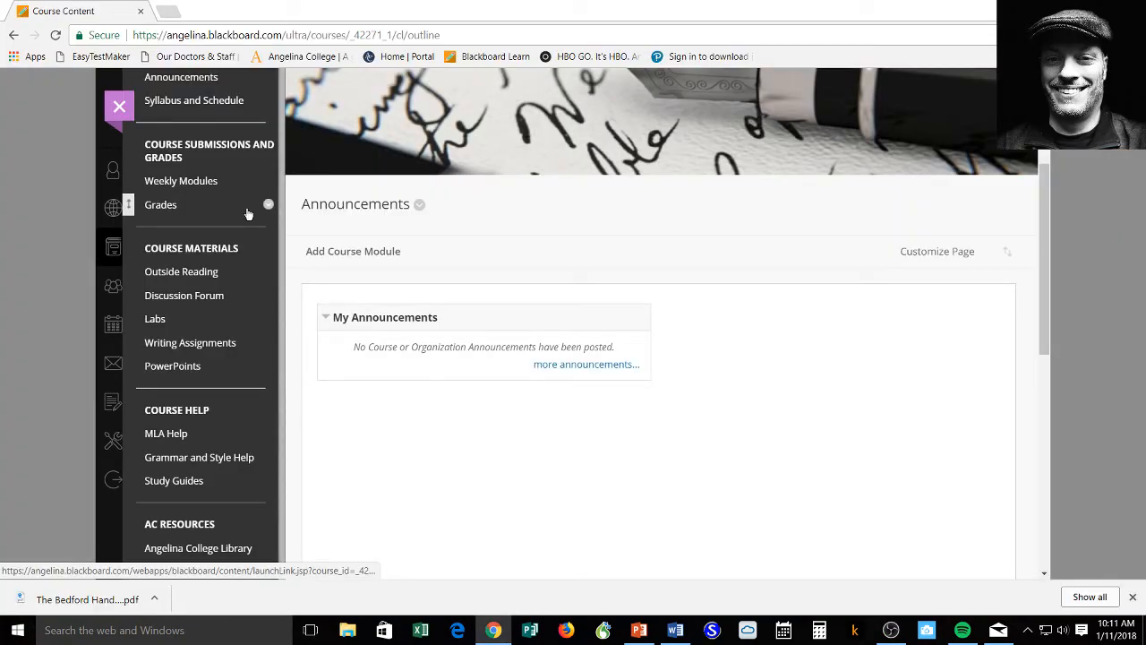
{"action": "left_click", "coordinate": [180, 435]}
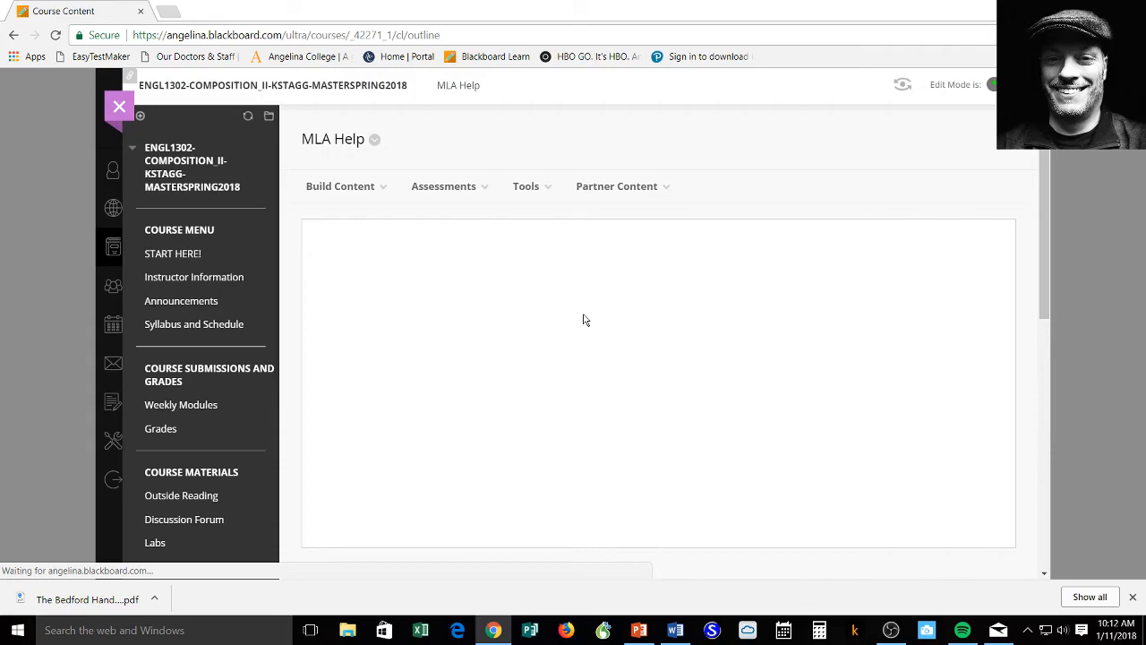
{"action": "scroll", "coordinate": [601, 277], "scroll_direction": "down", "scroll_amount": 2}
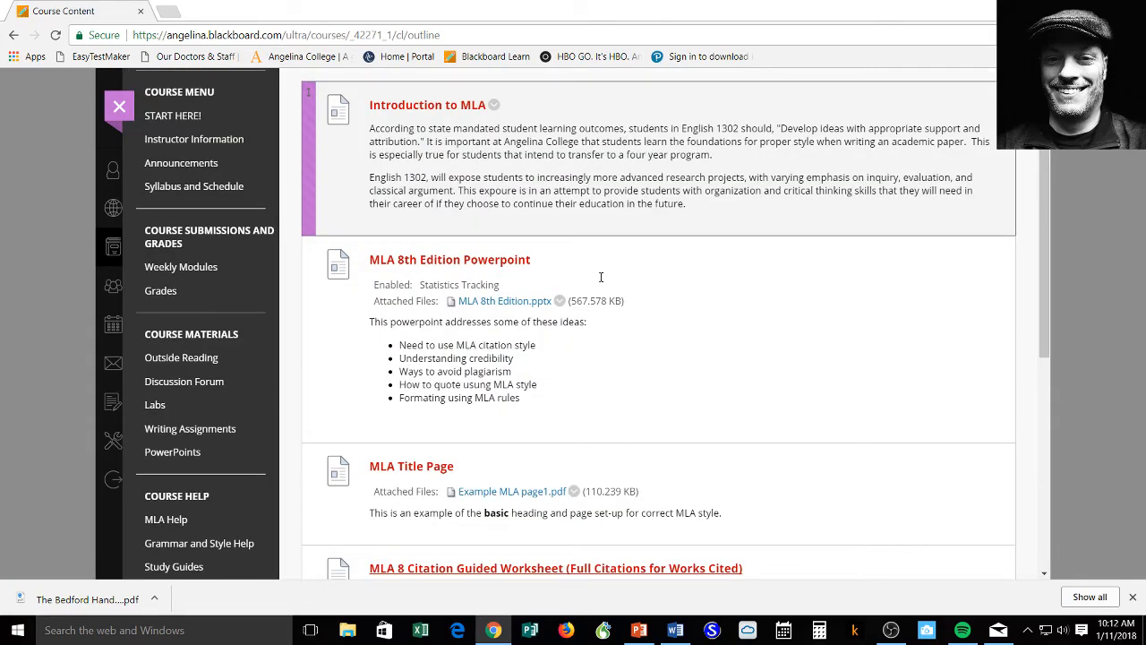
{"action": "scroll", "coordinate": [601, 277], "scroll_direction": "down", "scroll_amount": 3}
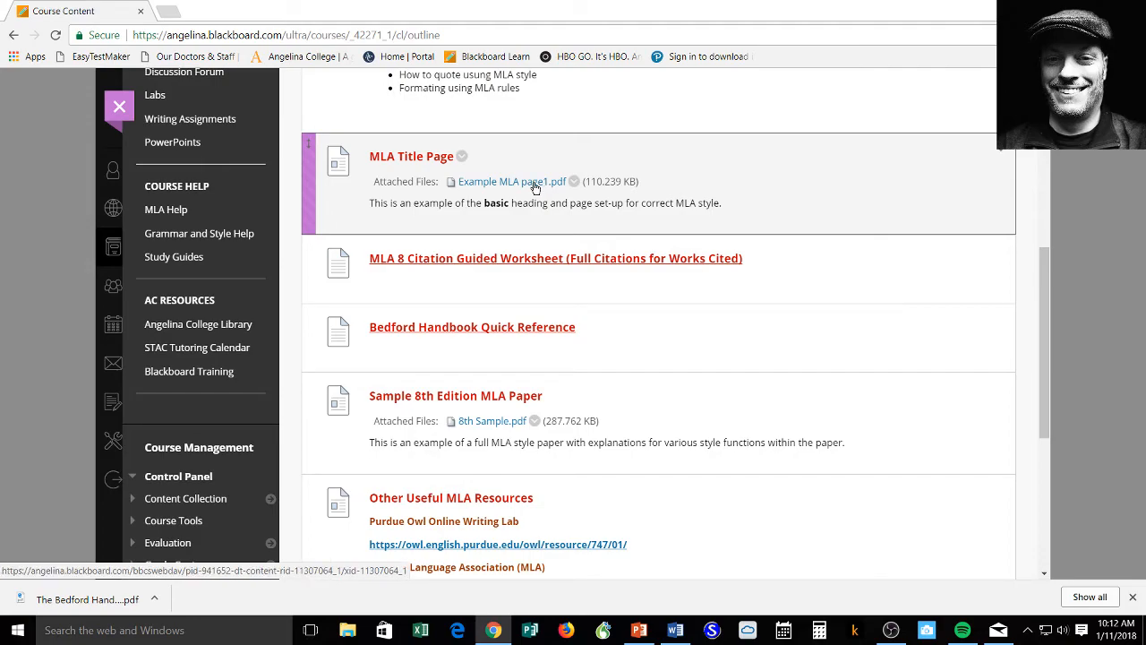
{"action": "left_click", "coordinate": [535, 183]}
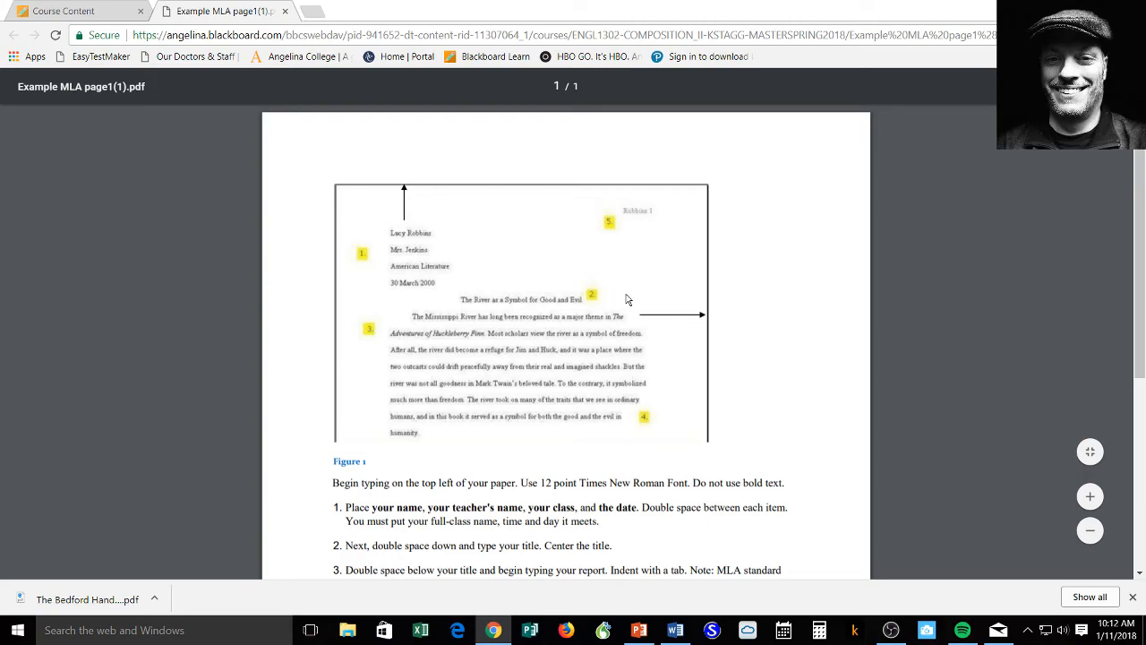
Step: Switch back to the Blackboard Course Content tab listing the MLA resources
{"action": "key", "text": "ctrl+shift+Tab"}
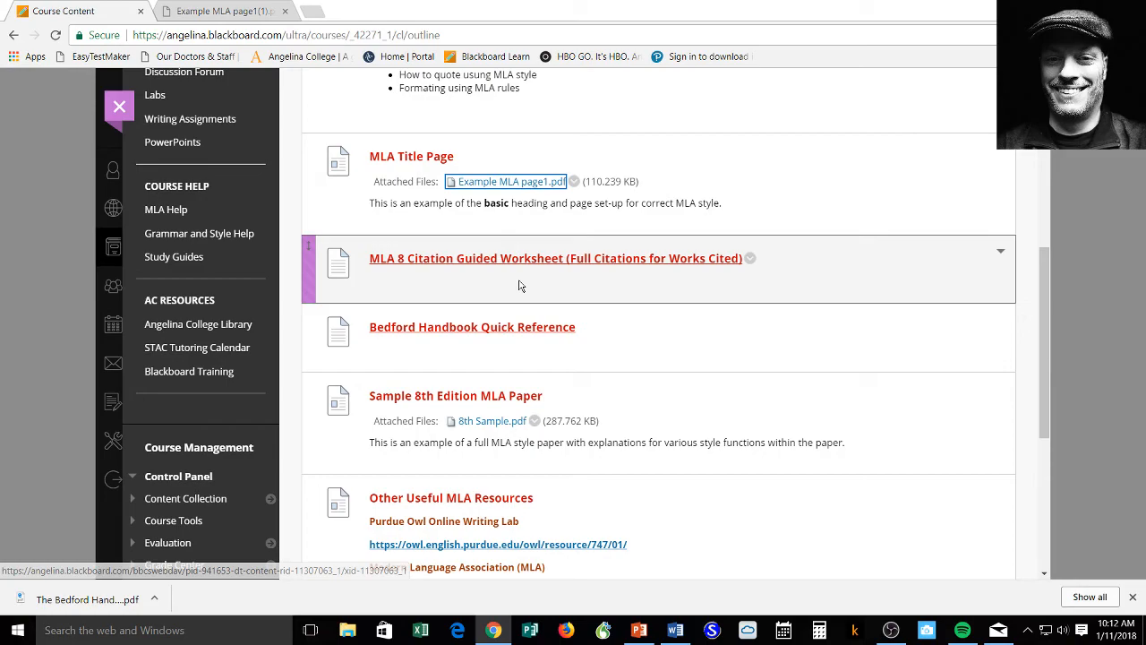
Step: In the Bedford Handbook Quick Reference, highlight the Overview of MLA (row 2) and MLA Manuscript Format (row 14) descriptions
{"action": "left_click", "coordinate": [507, 330]}
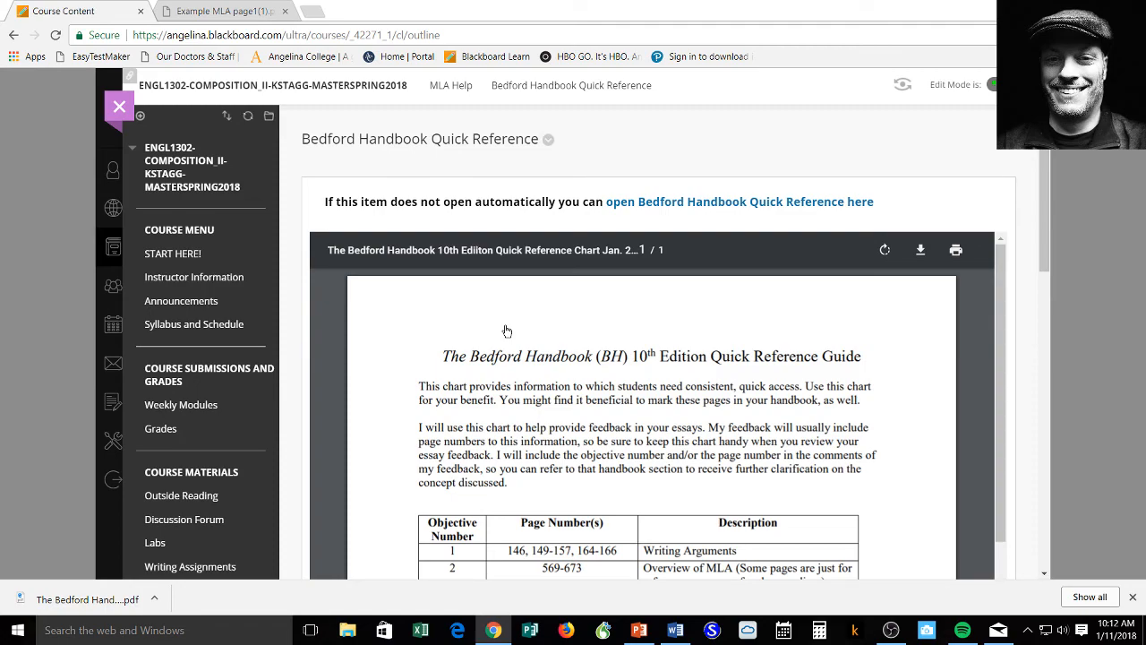
{"action": "scroll", "coordinate": [727, 390], "scroll_direction": "down", "scroll_amount": 1}
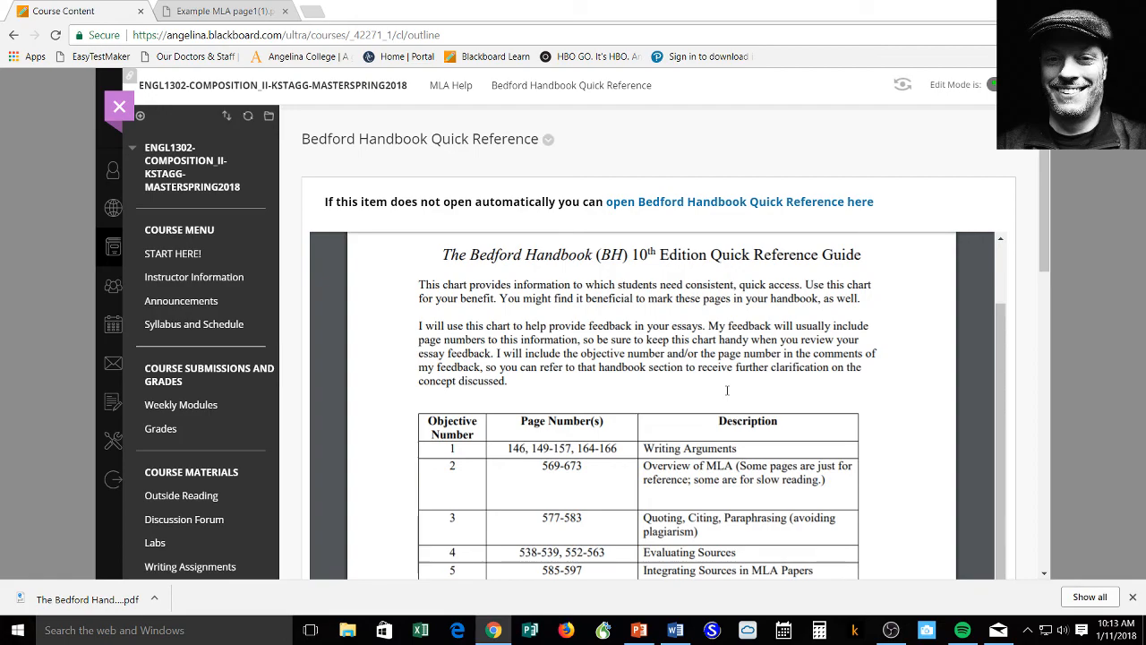
{"action": "left_click_drag", "start_coordinate": [826, 481], "coordinate": [571, 472]}
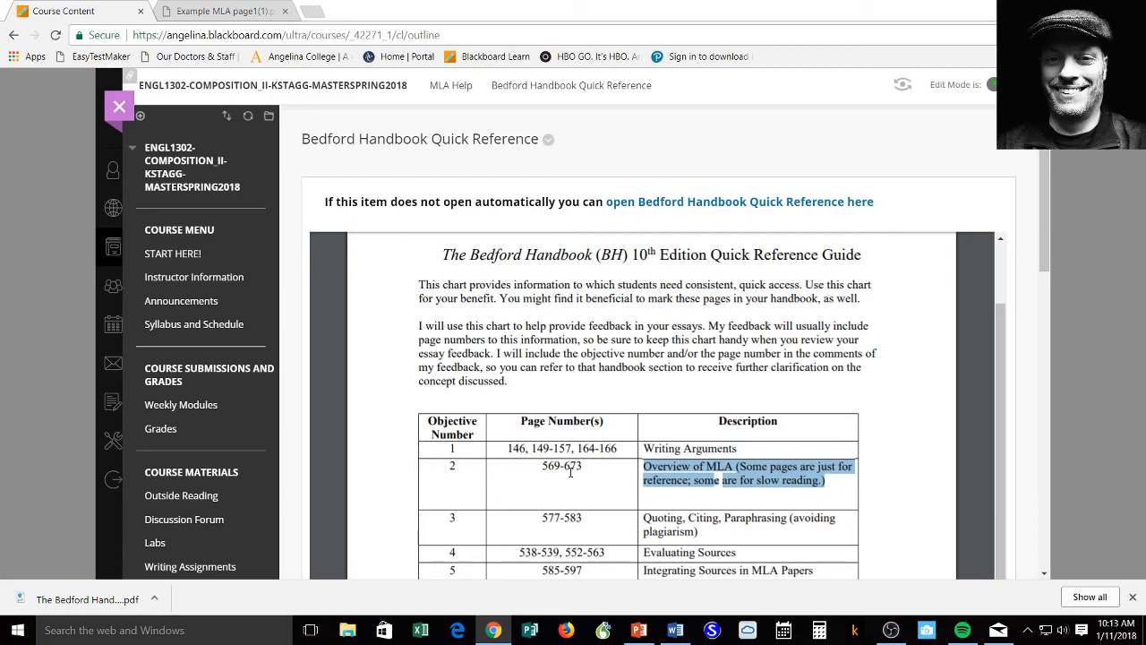
{"action": "scroll", "coordinate": [571, 472], "scroll_direction": "down", "scroll_amount": 3}
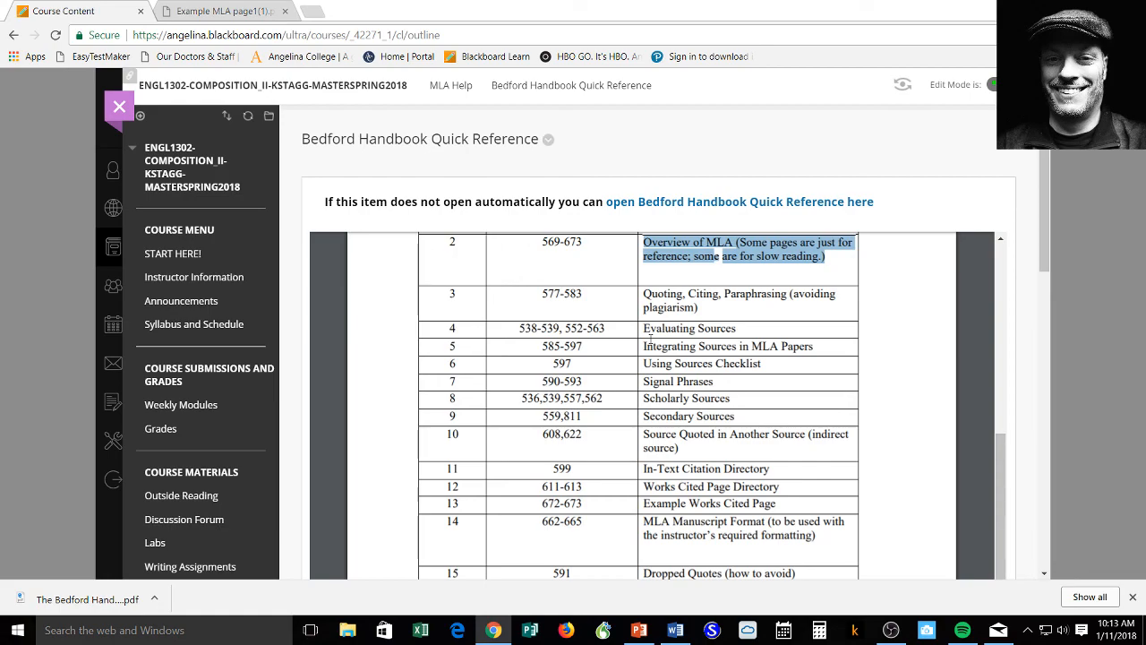
{"action": "left_click_drag", "start_coordinate": [642, 519], "coordinate": [826, 544]}
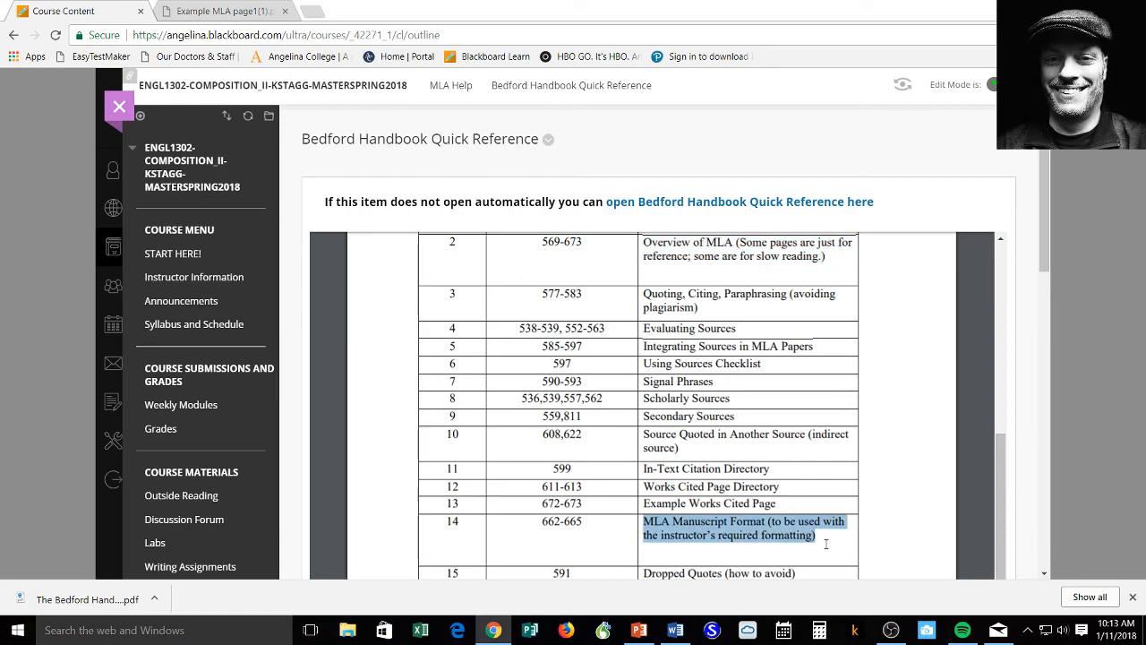